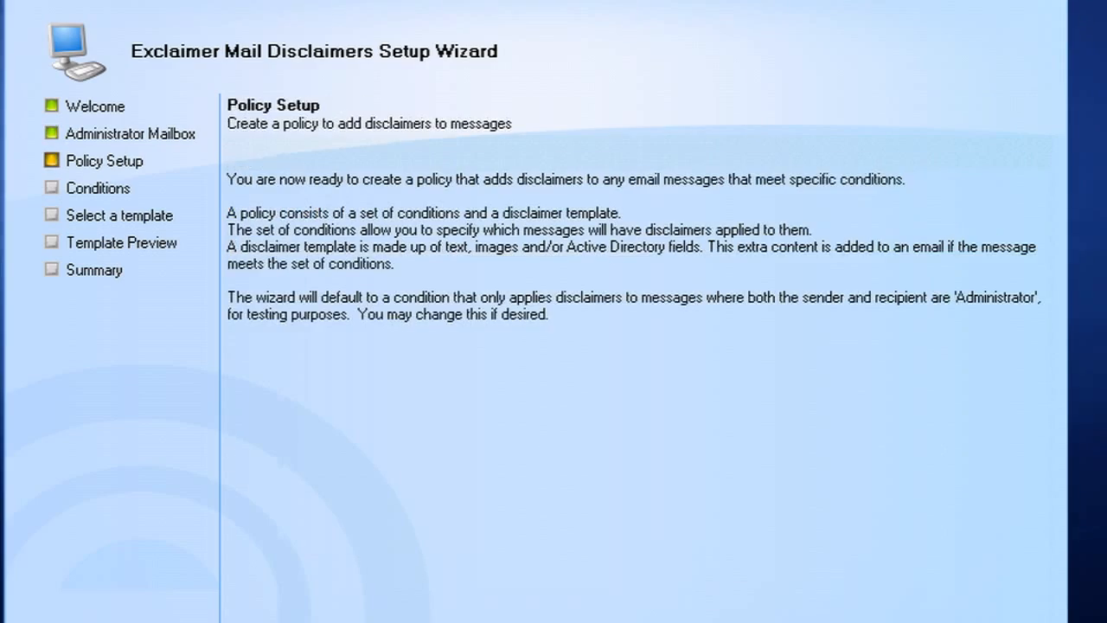
key("Return")
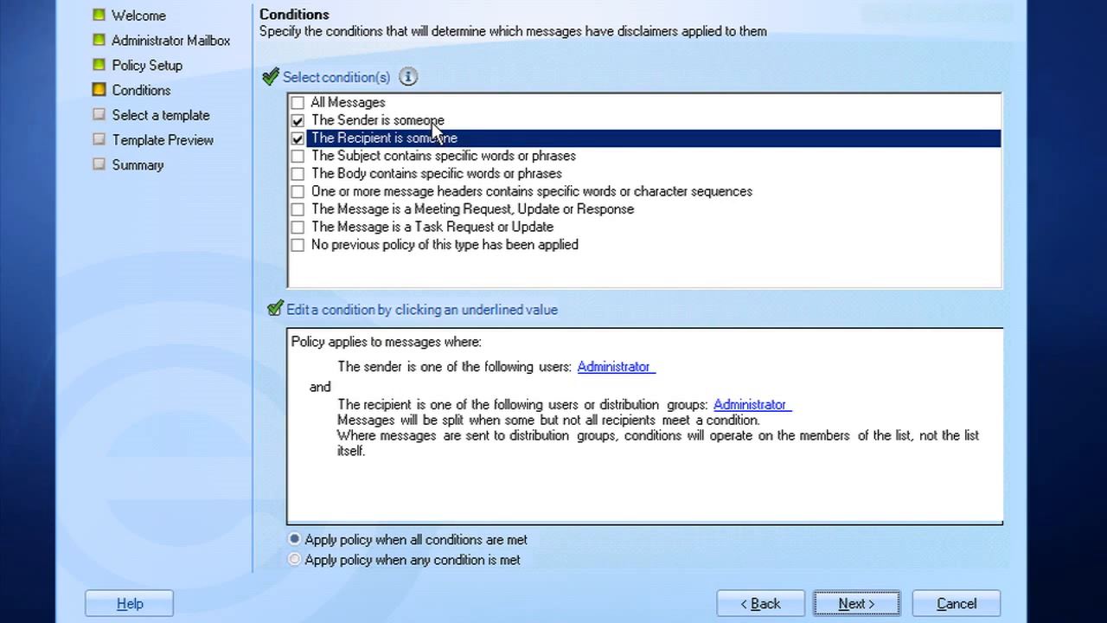
Advance to Conditions and check that sender and recipient are both limited to Administrator.
left_click(431, 122)
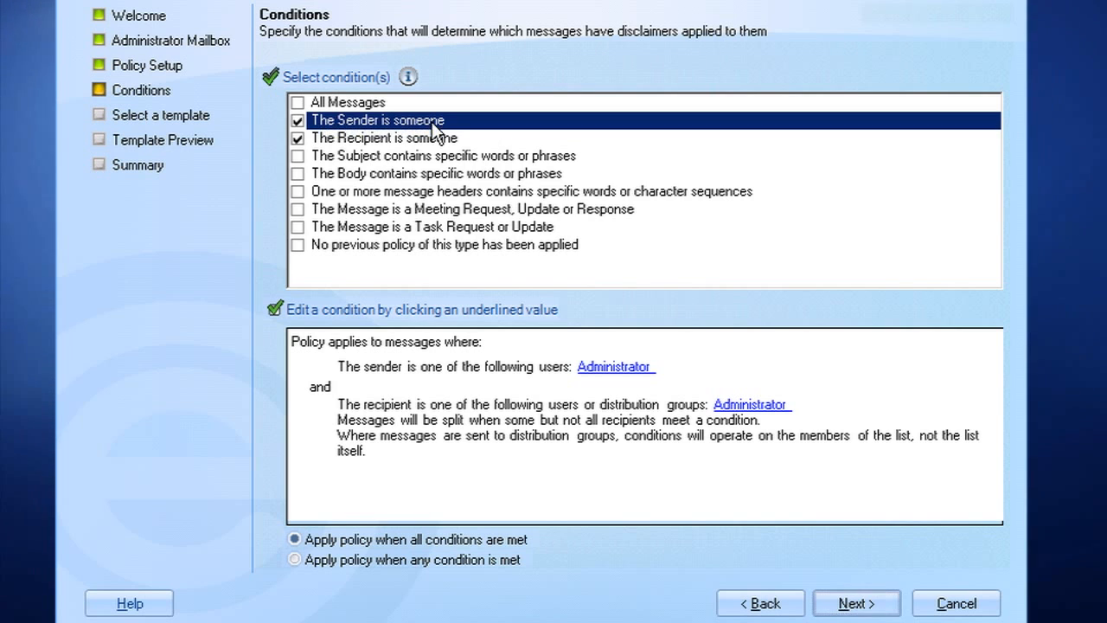
left_click(431, 137)
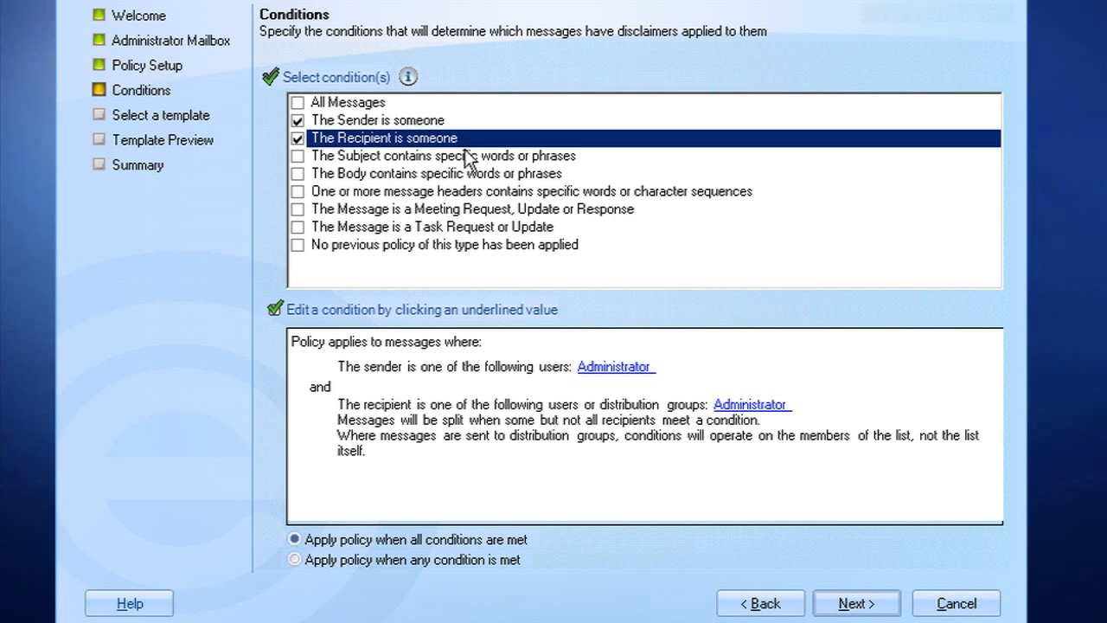
Browse the Letterhead templates, choose Letterhead 5 - NRB, and accept its Template Preview.
left_click(843, 604)
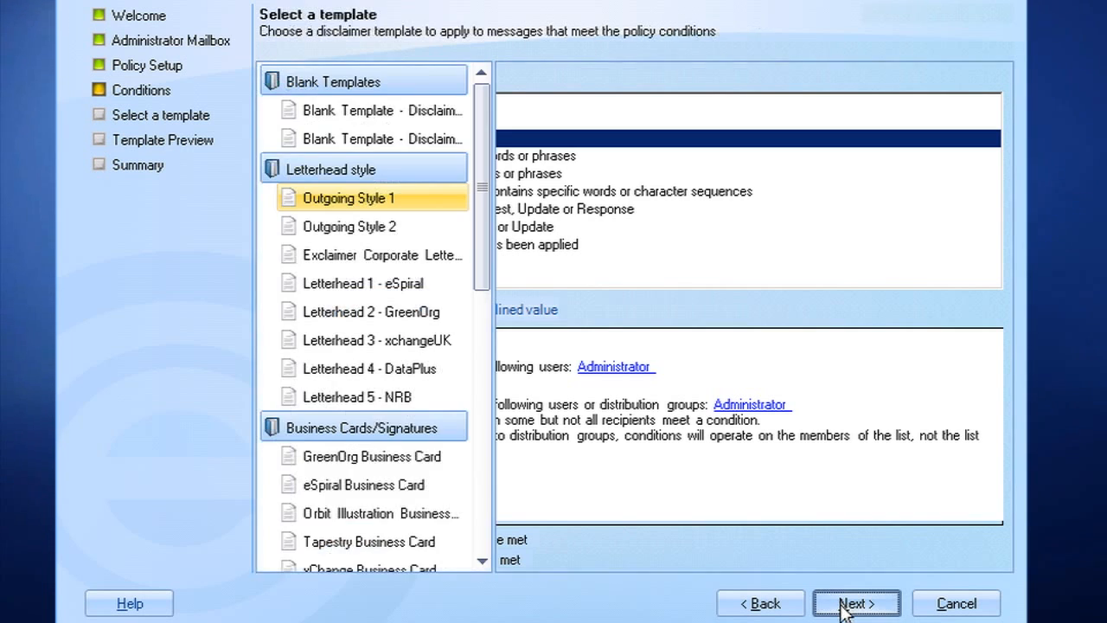
left_click(428, 312)
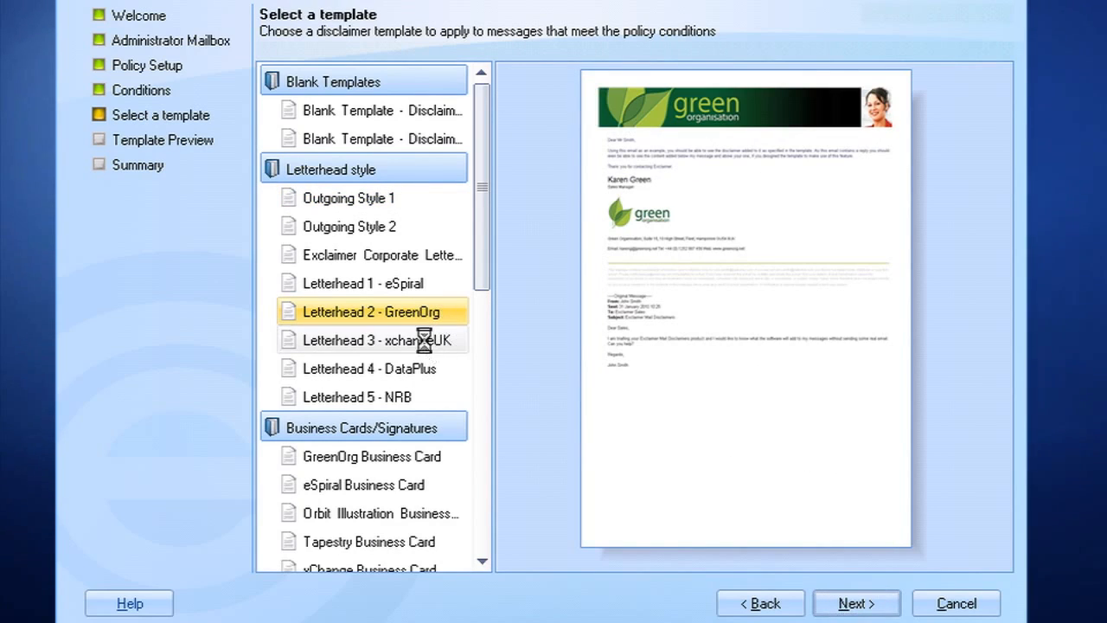
left_click(425, 340)
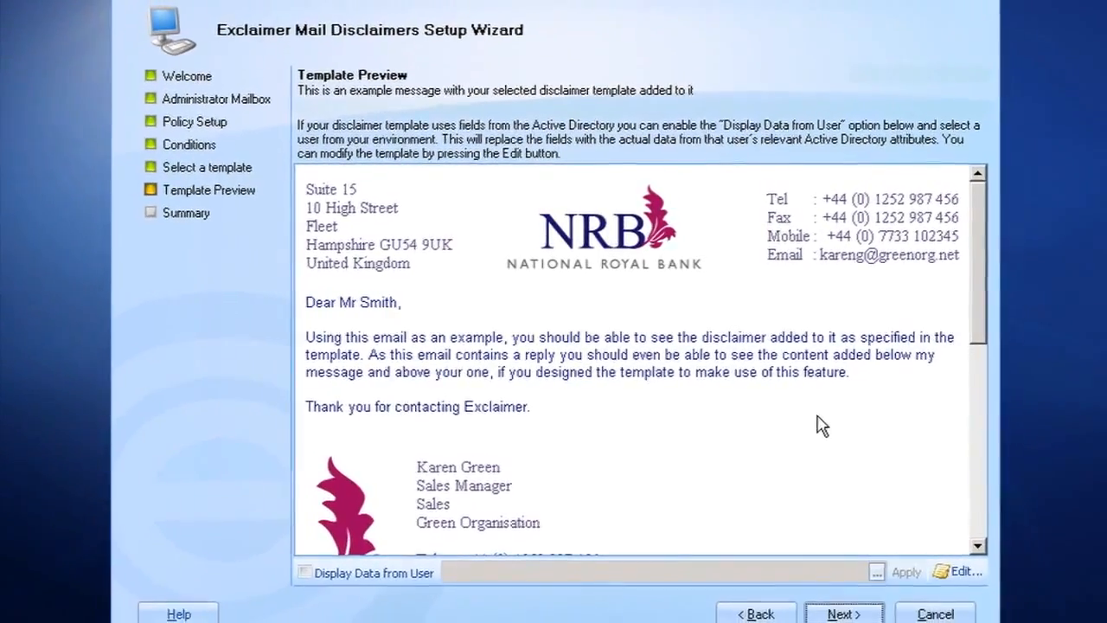
left_click(816, 587)
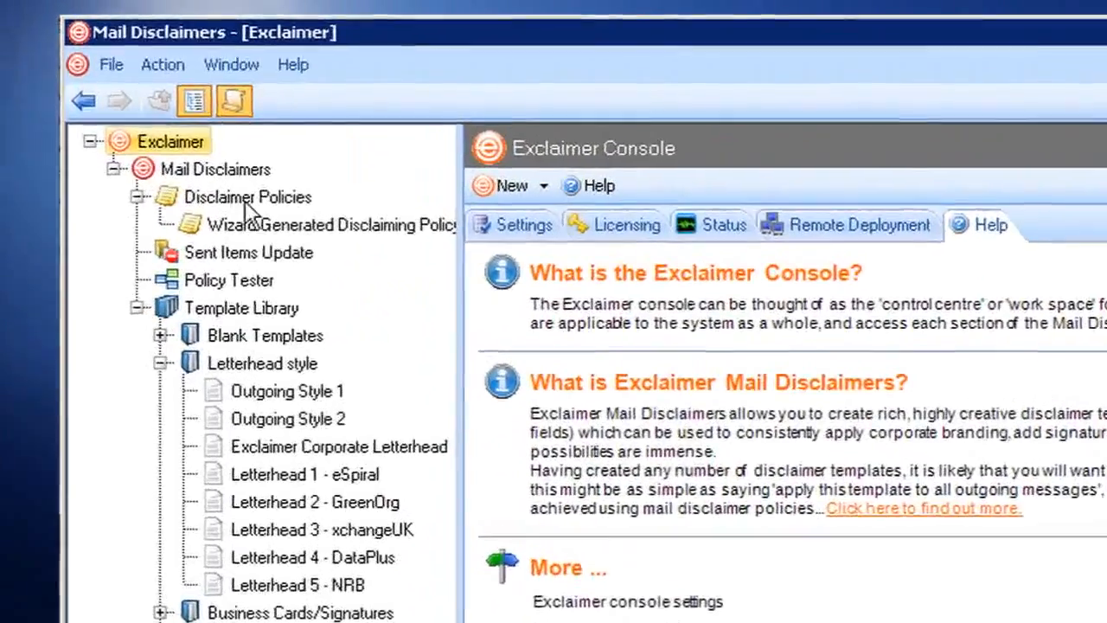
Rename the wizard-generated policy 'sales, branding and disclaimer', describing it as adding a header logo and footer disclaimer.
left_click(261, 225)
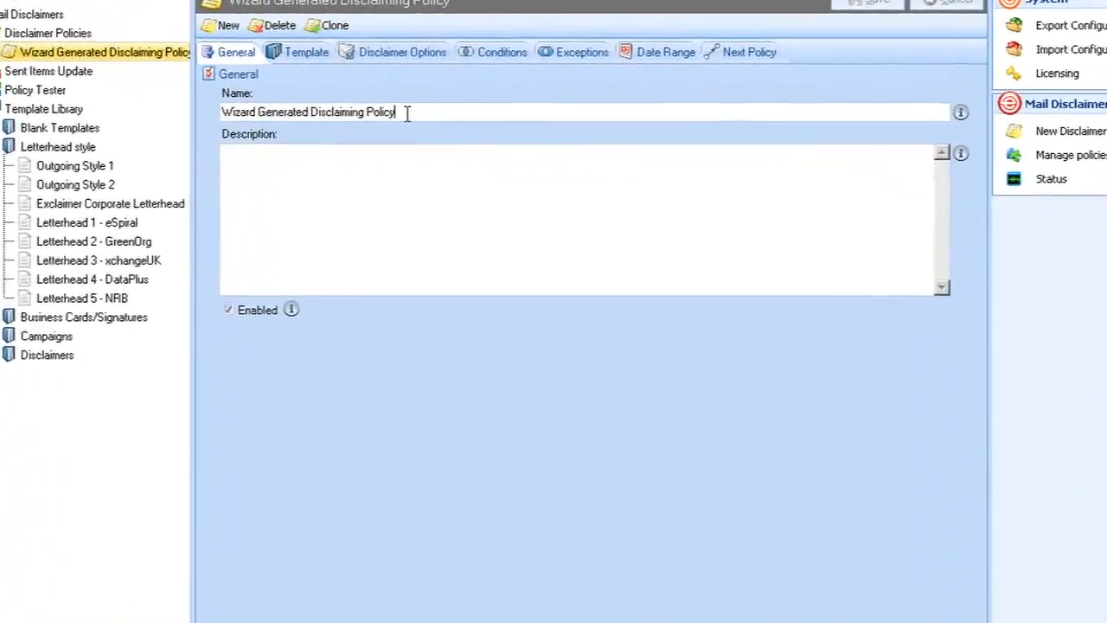
left_click_drag(439, 156, 333, 157)
left_click_drag(224, 79, 162, 78)
type("sales.")
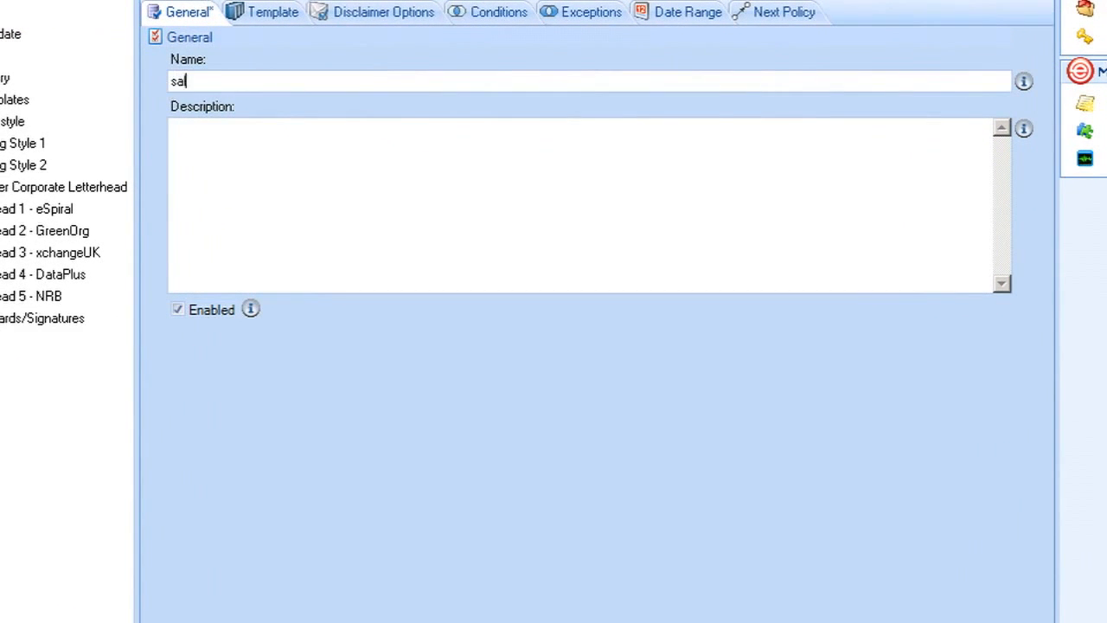
type(" branding and disclaimer")
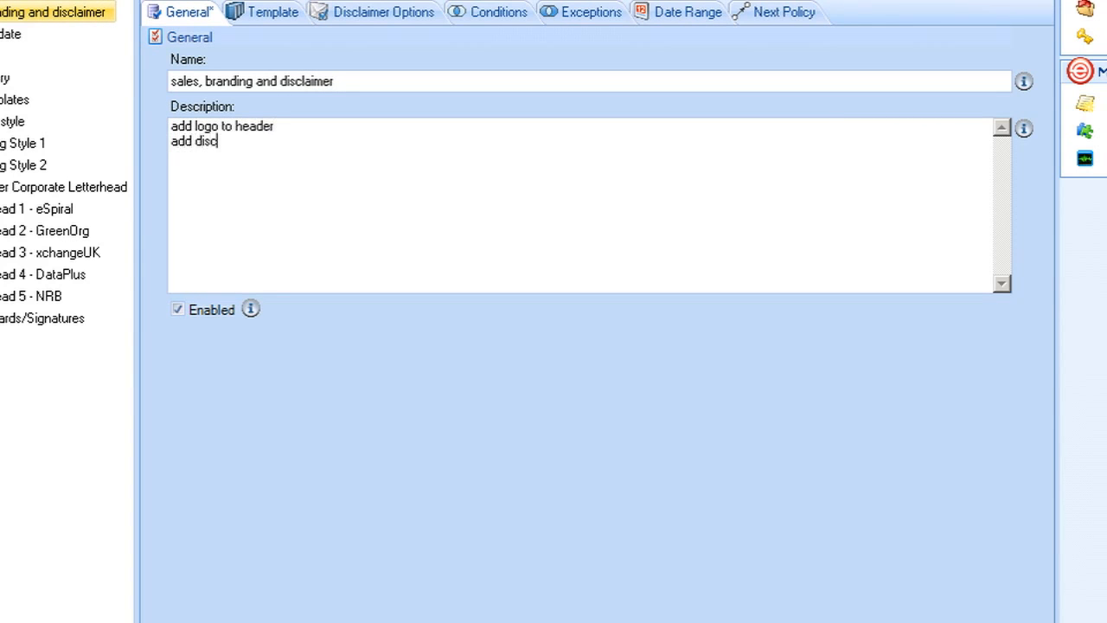
type("laimer to footer")
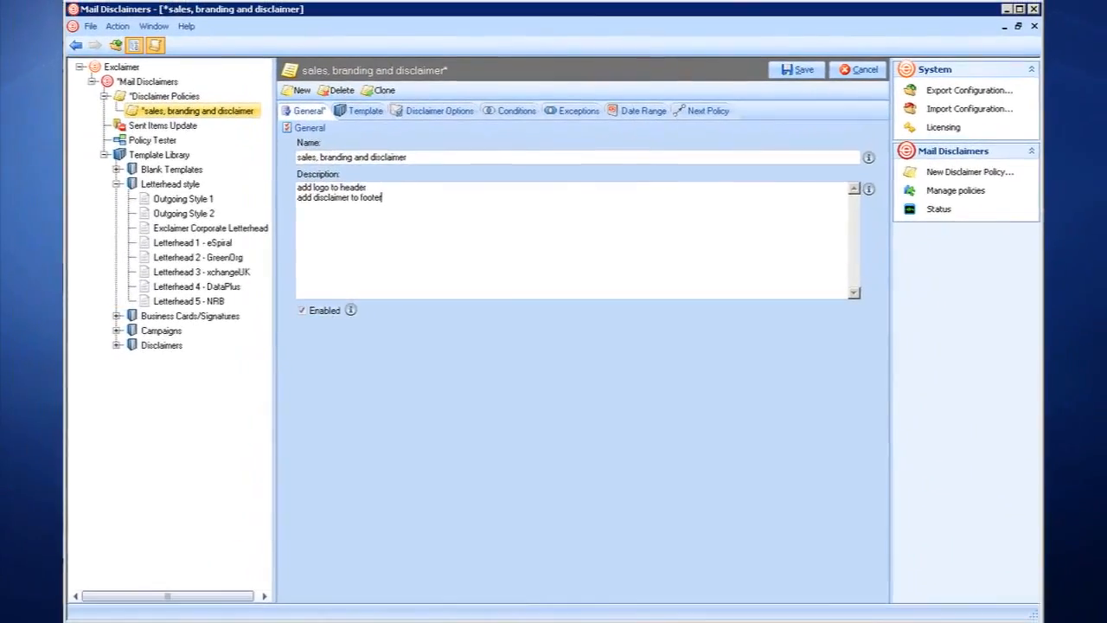
left_click(344, 89)
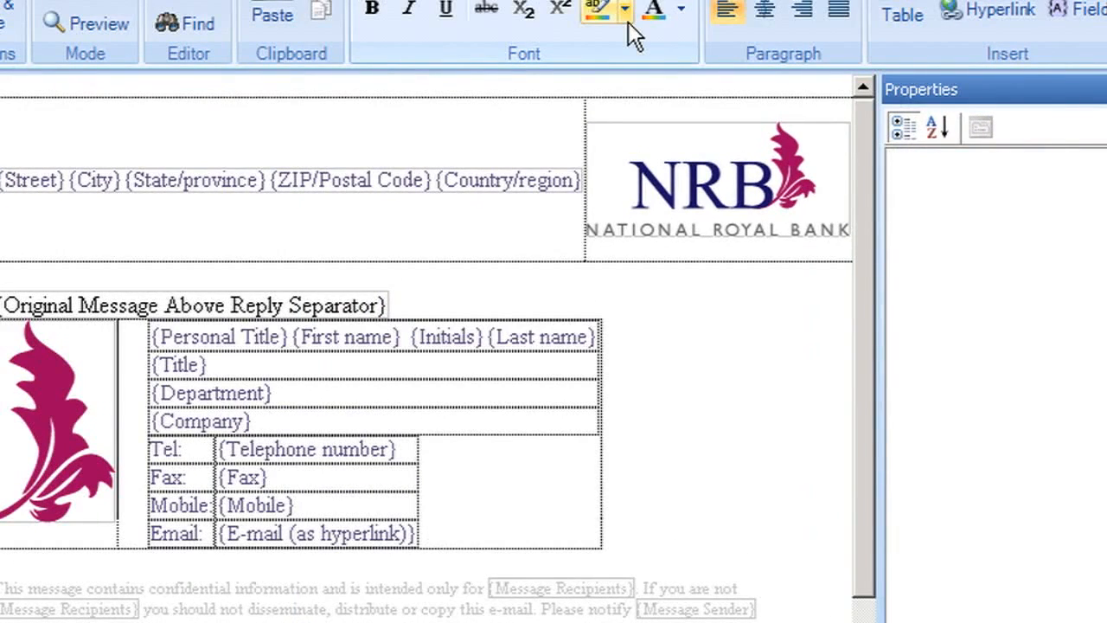
Inspect the NRB logo's properties and source path, and the leaf logo's size.
left_click(717, 138)
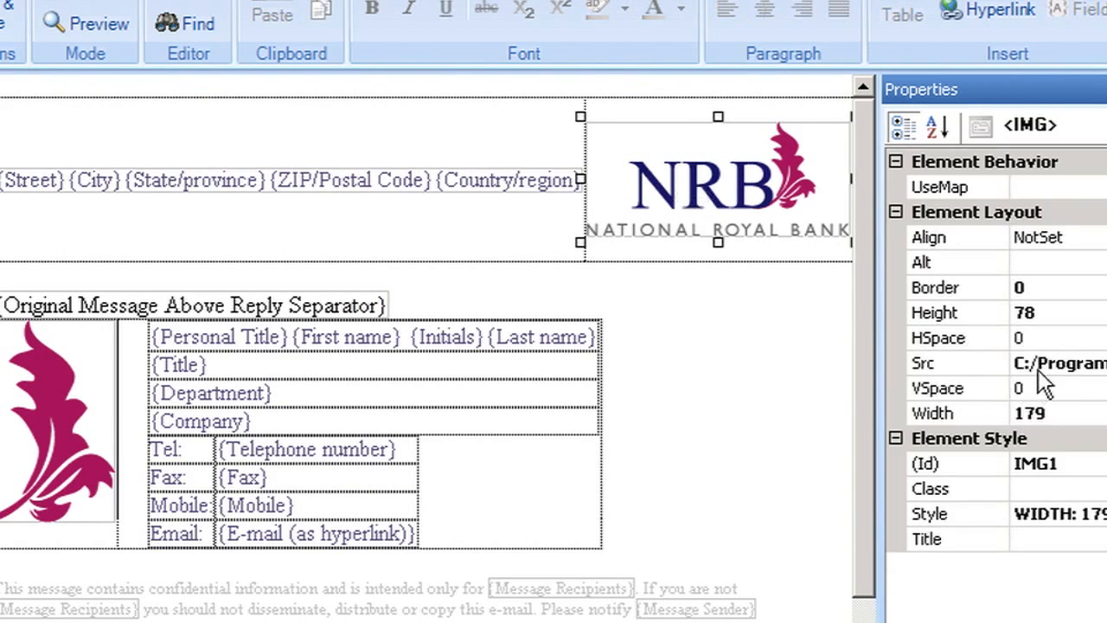
left_click(1038, 364)
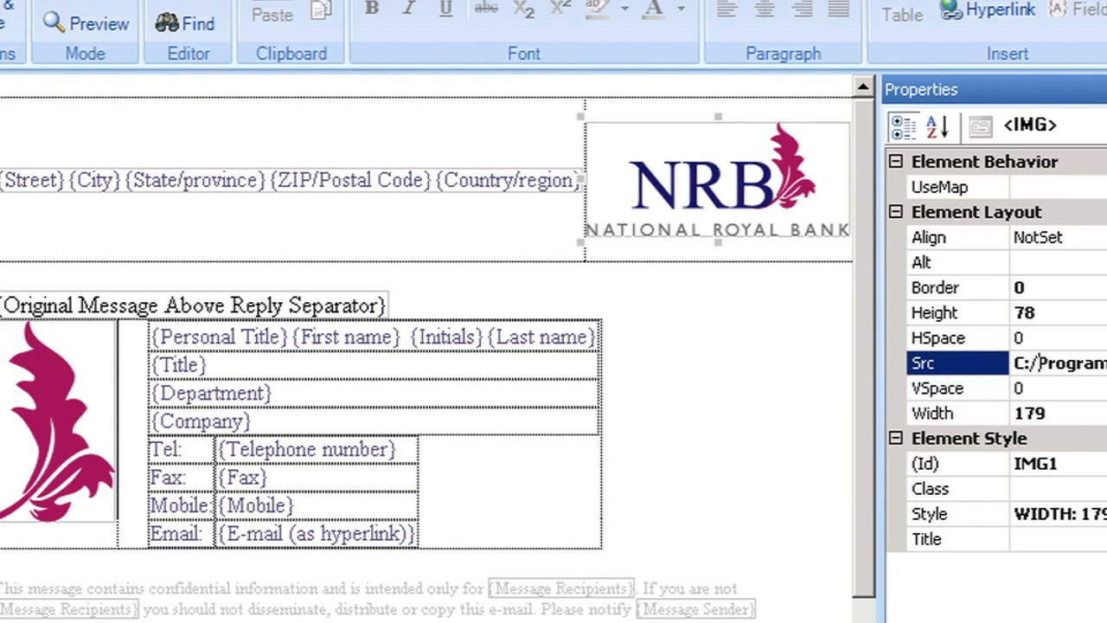
left_click(73, 450)
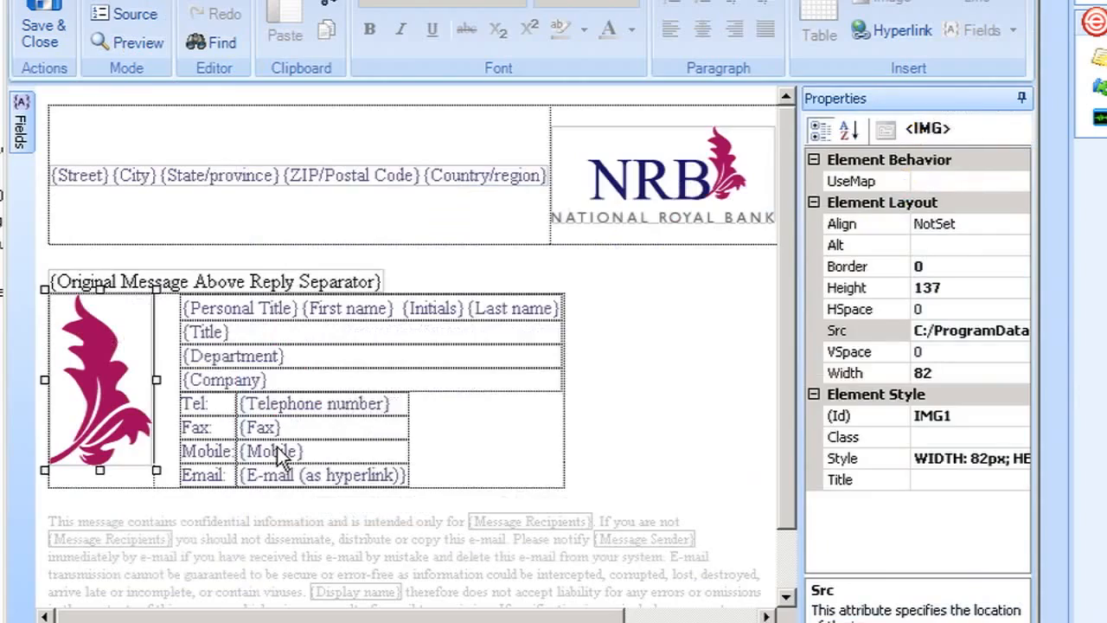
Keep the Mobile contact row set to be suppressed when its field is blank.
double_click(283, 458)
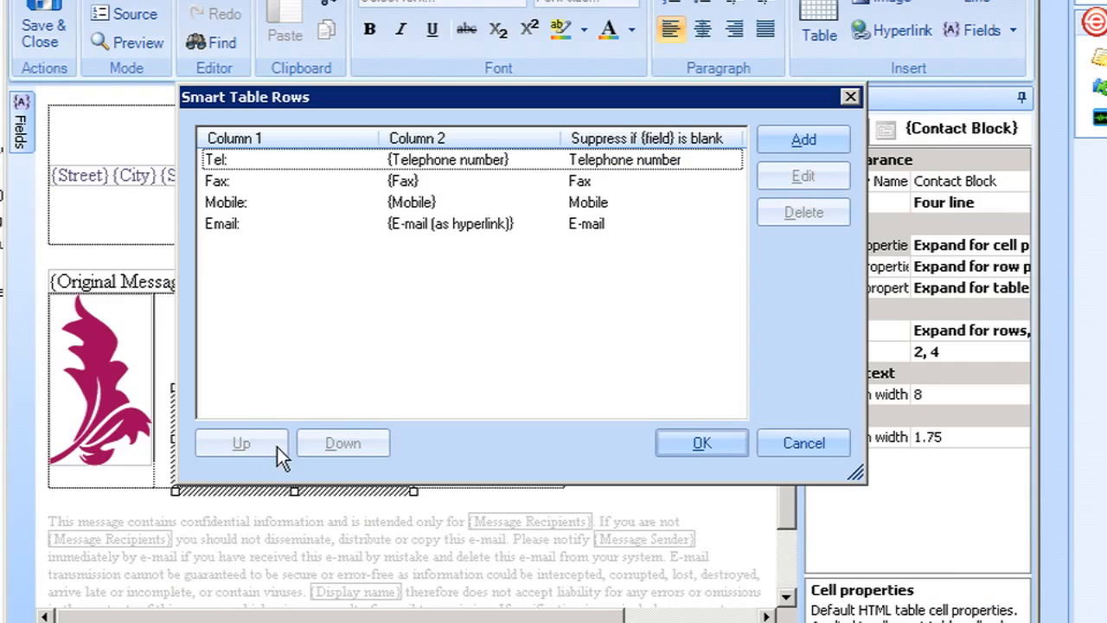
left_click(422, 204)
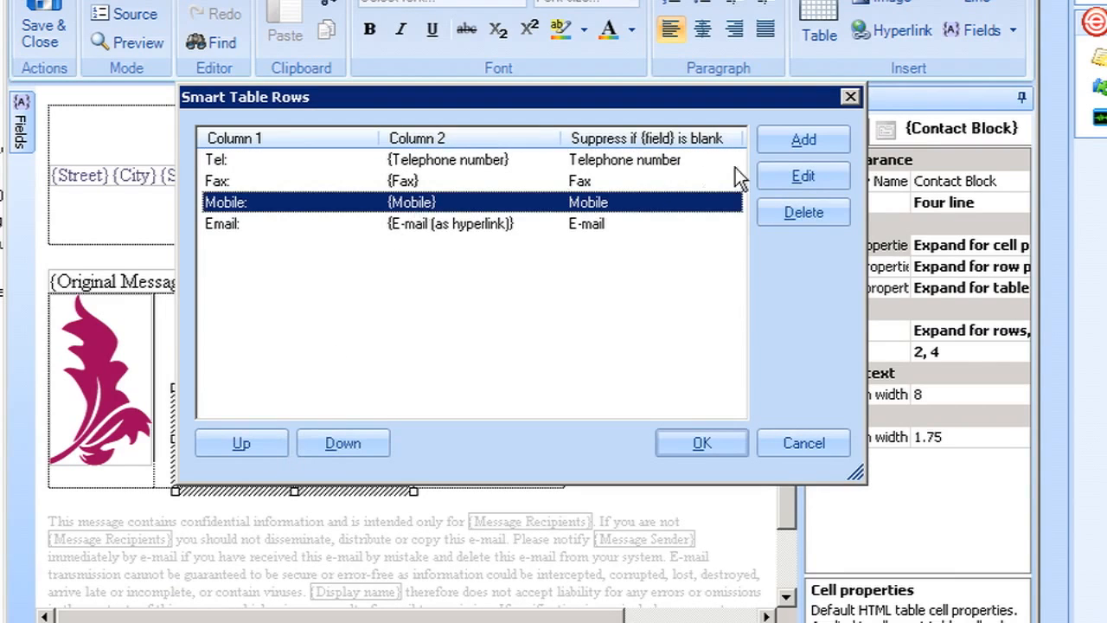
left_click(798, 174)
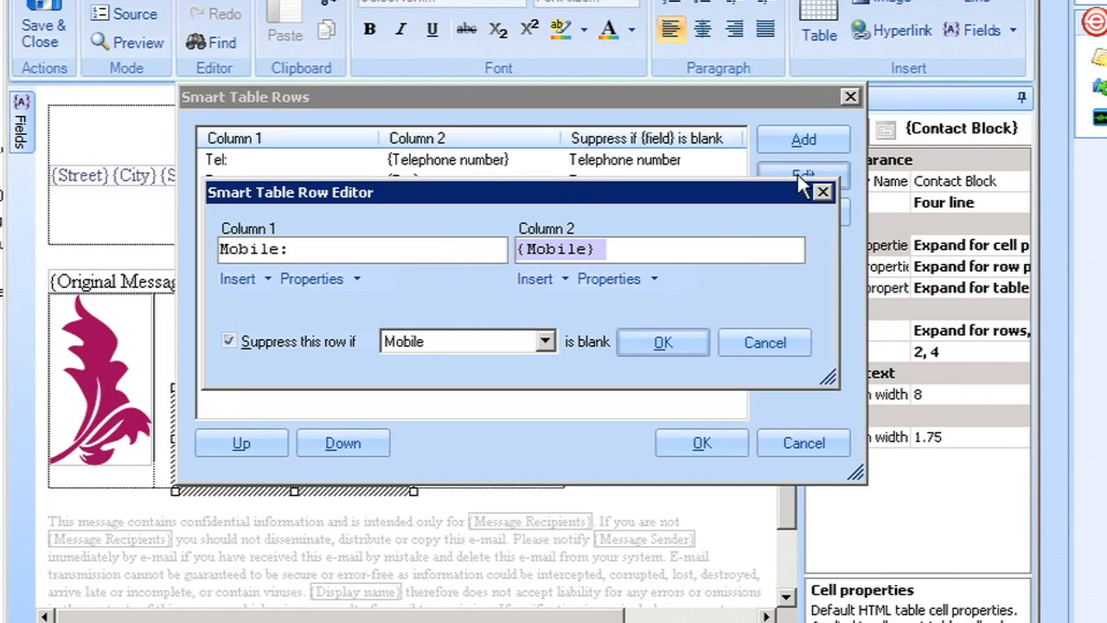
left_click(229, 342)
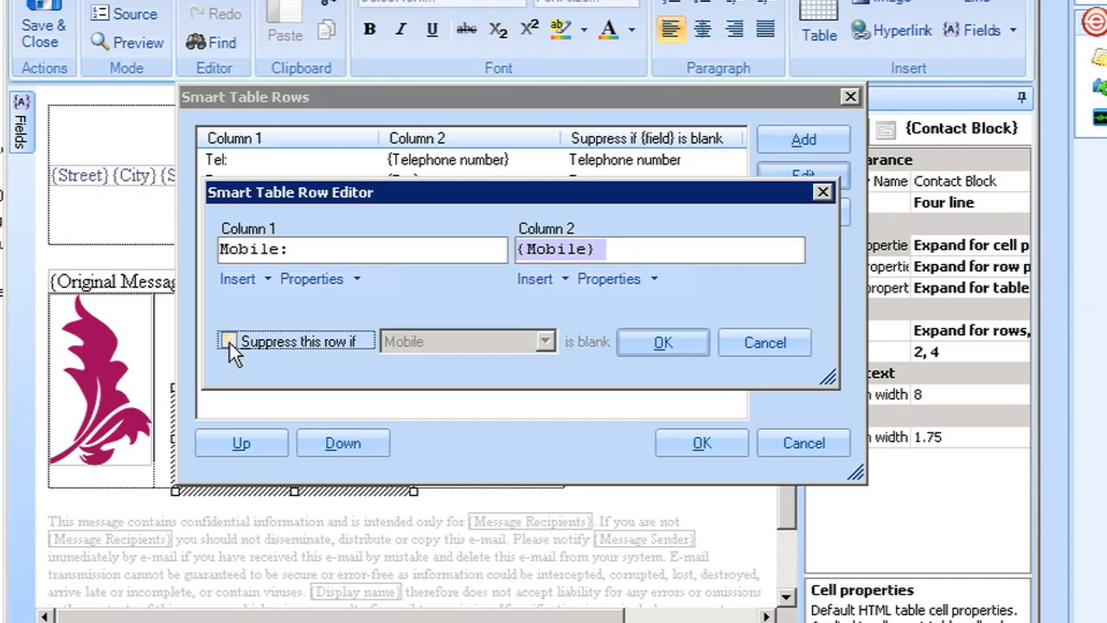
left_click(229, 342)
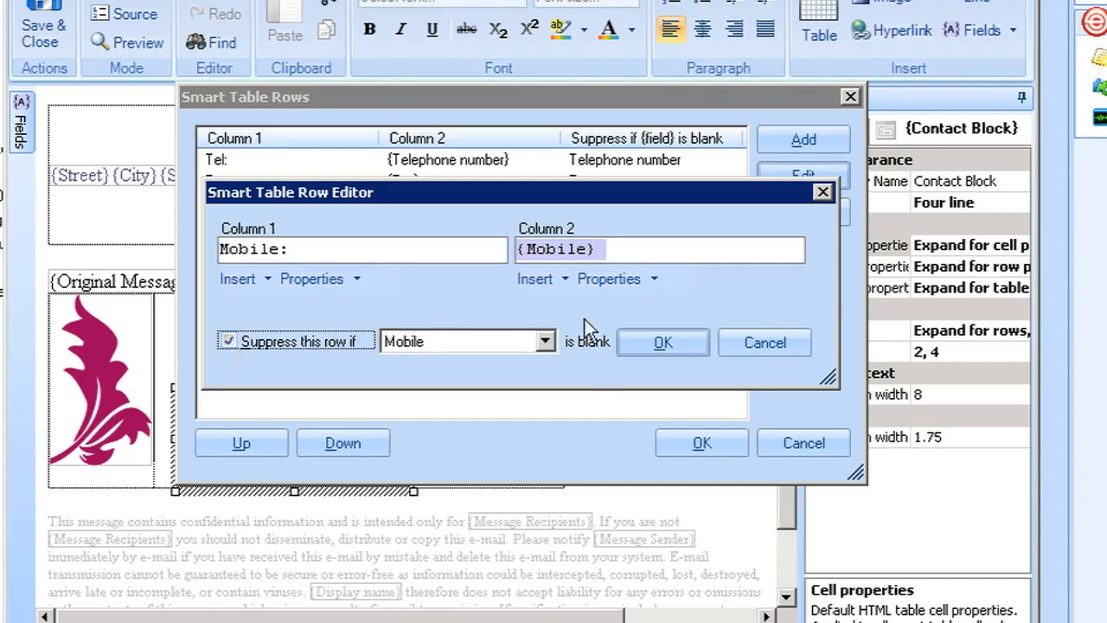
left_click(663, 343)
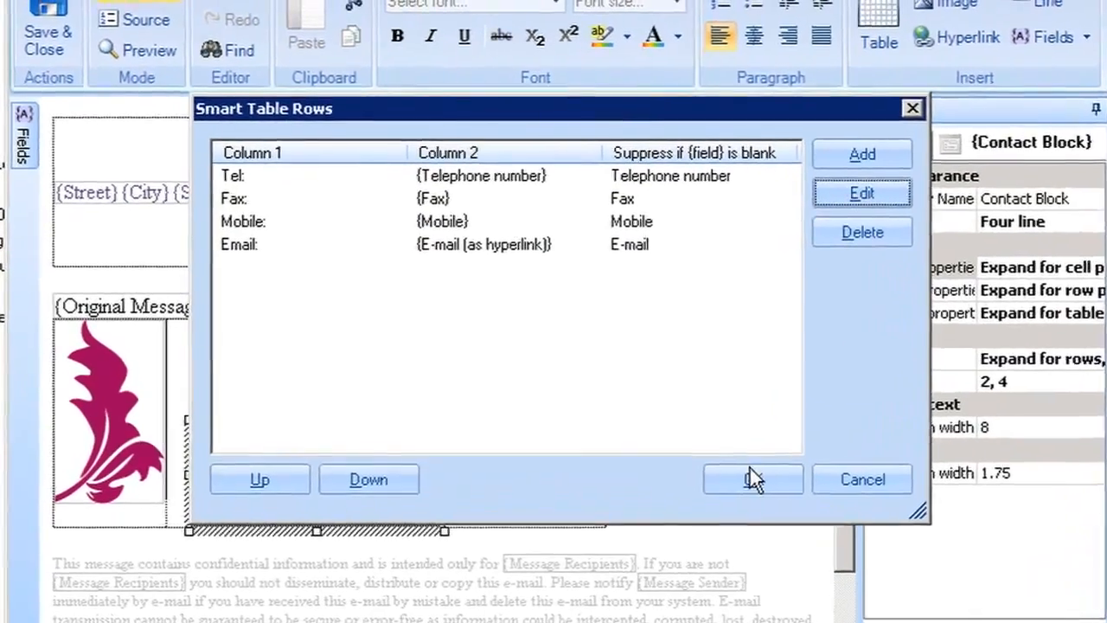
left_click(727, 443)
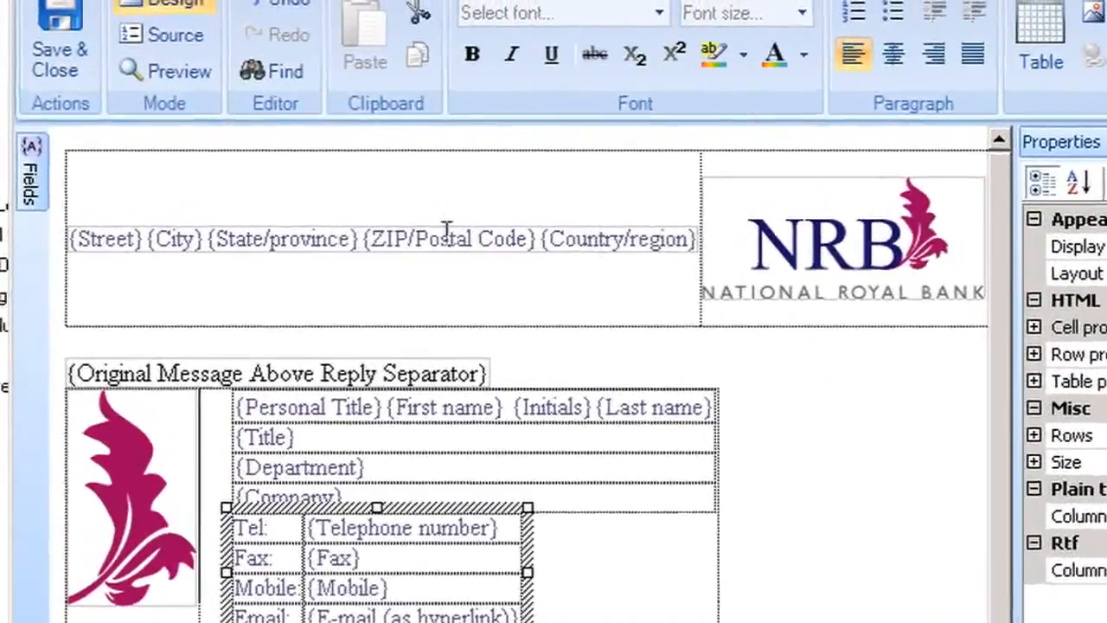
left_click(569, 309)
Preview the NRB letterhead rendered with a chosen user as the sender.
left_click(177, 65)
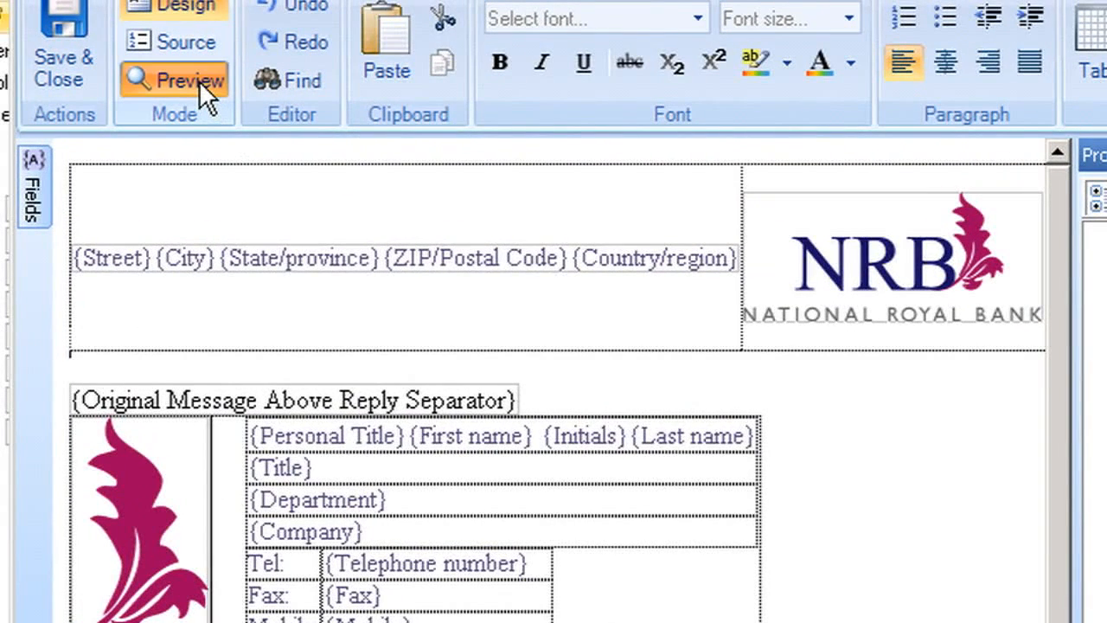
left_click(459, 39)
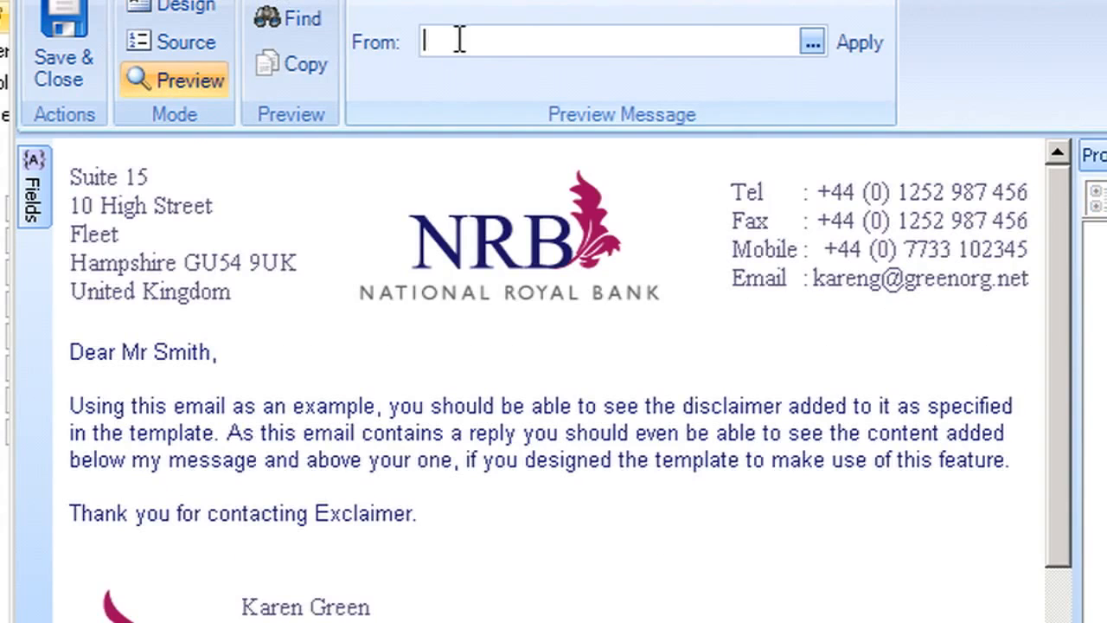
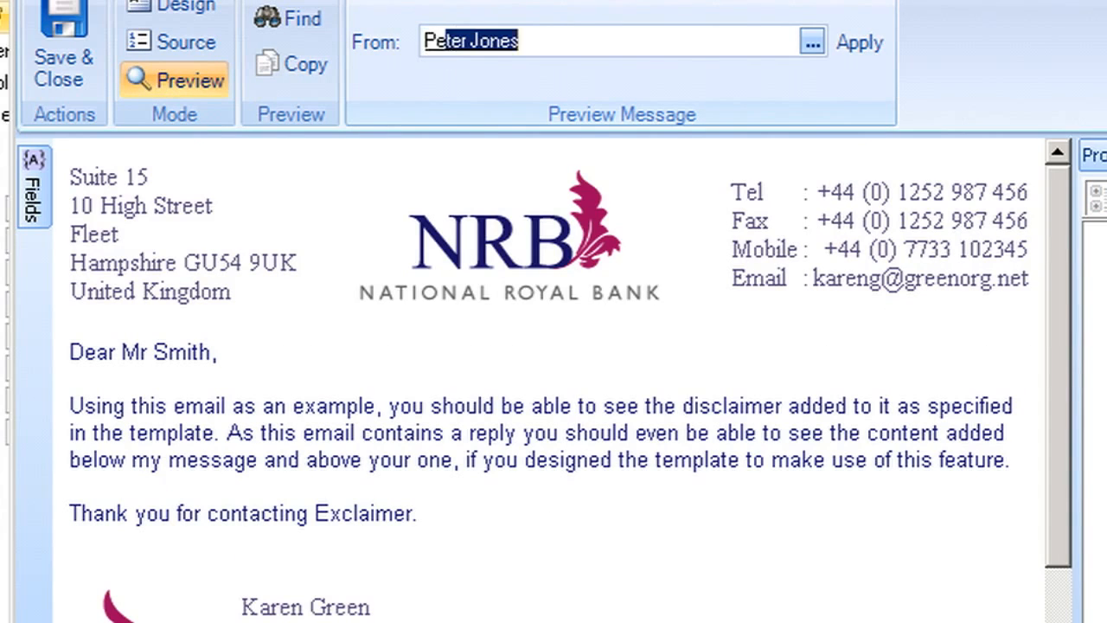
left_click(862, 36)
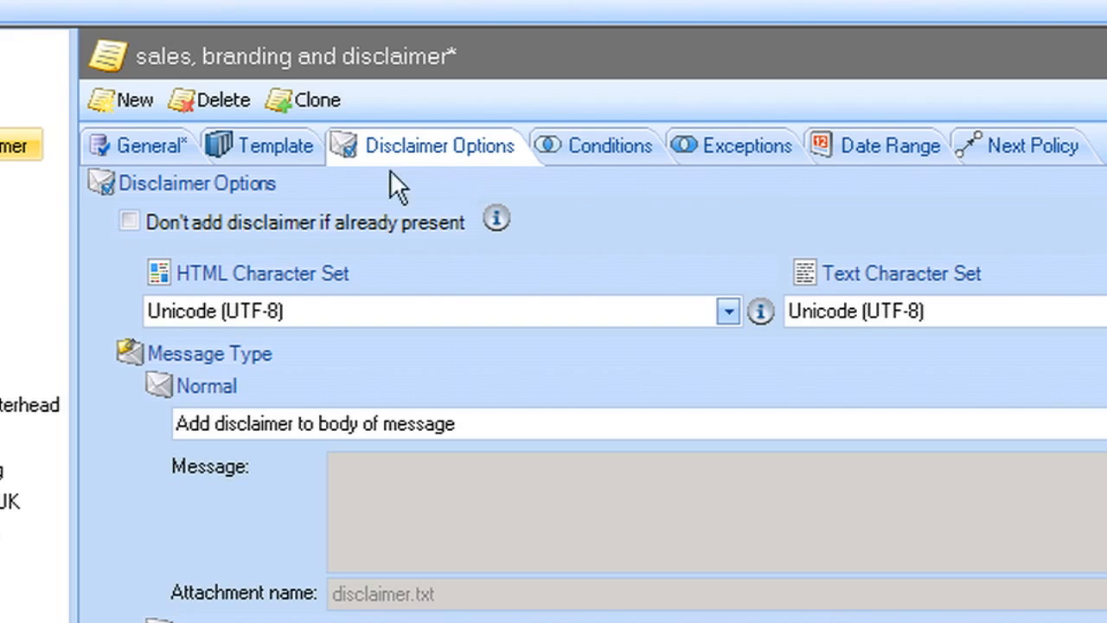
Toggle 'Don't add disclaimer if already present' and review the message type options.
left_click(130, 221)
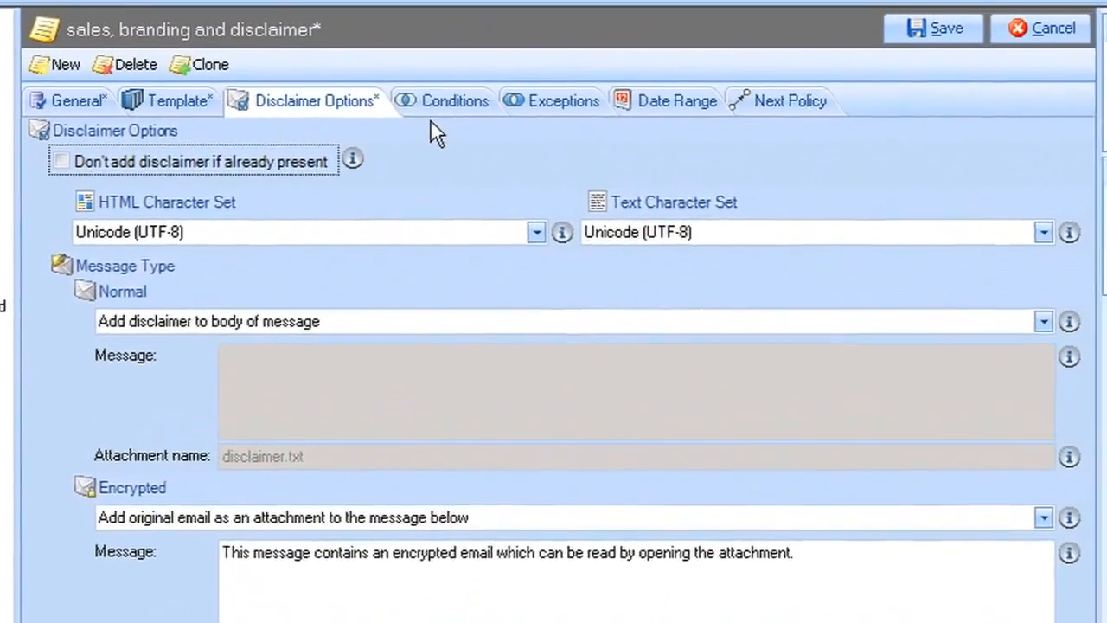
left_click(467, 37)
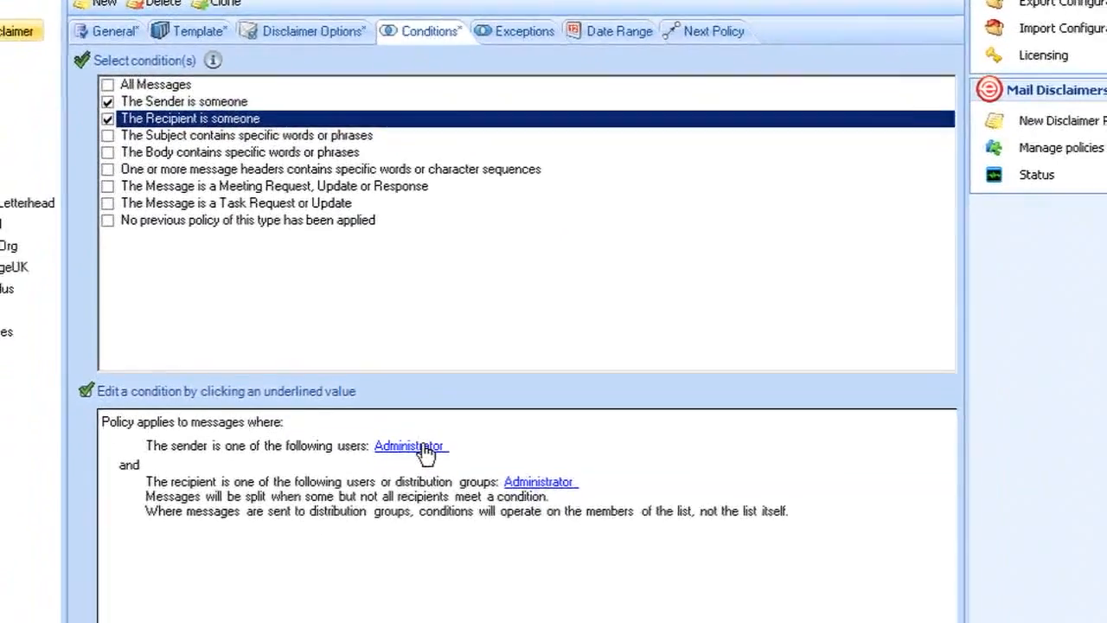
Change the sender condition from the Administrator user to Active Directory group membership.
left_click(424, 449)
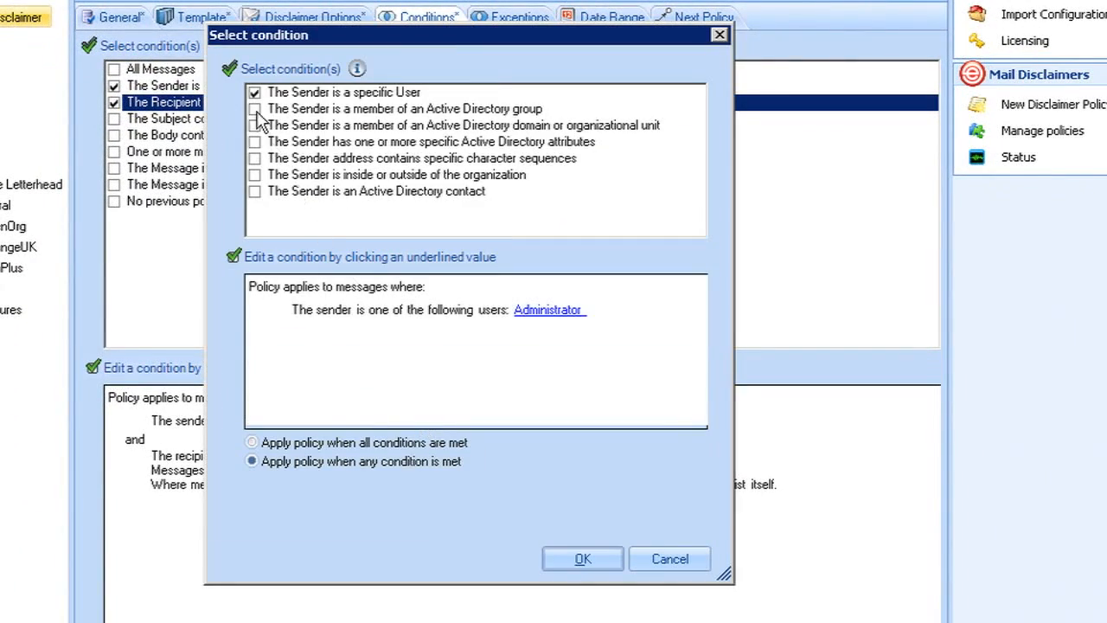
left_click(258, 113)
left_click(254, 110)
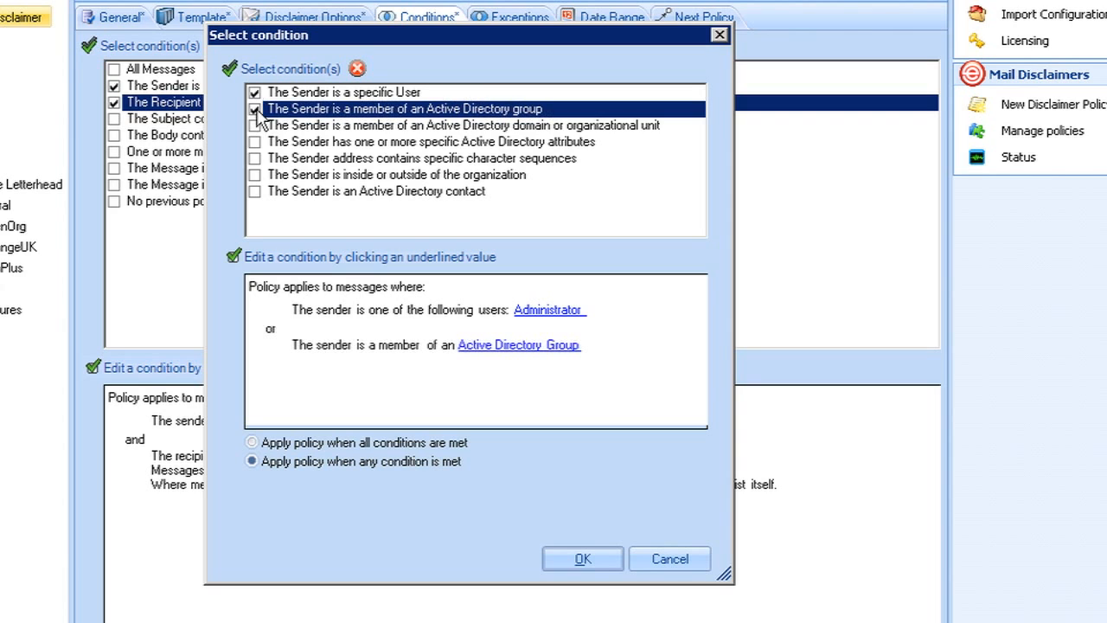
left_click(256, 94)
left_click(255, 94)
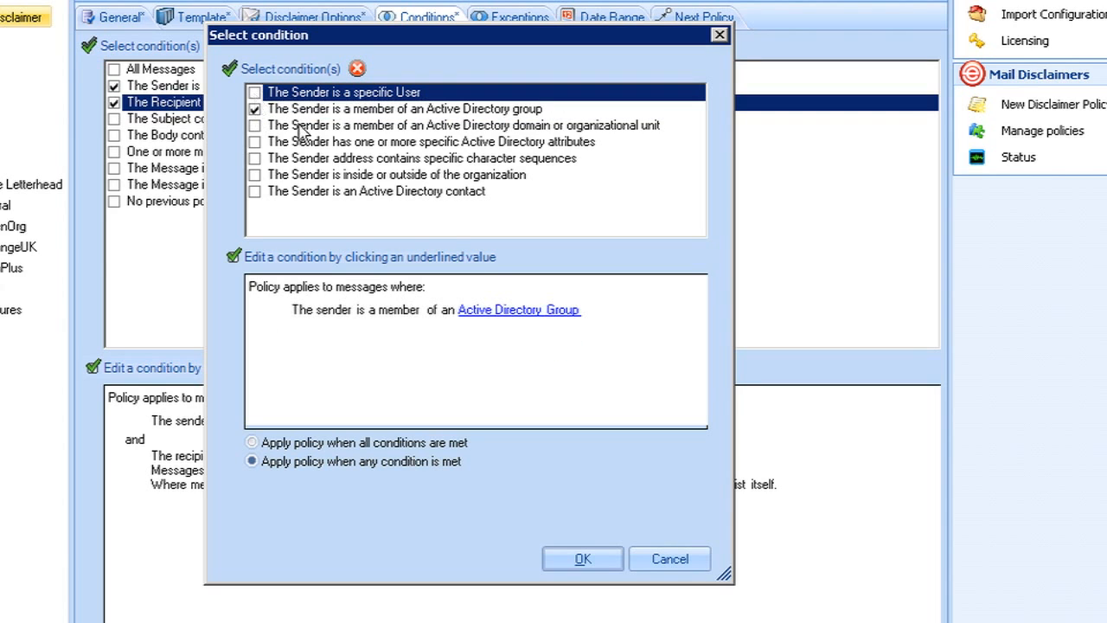
left_click(496, 310)
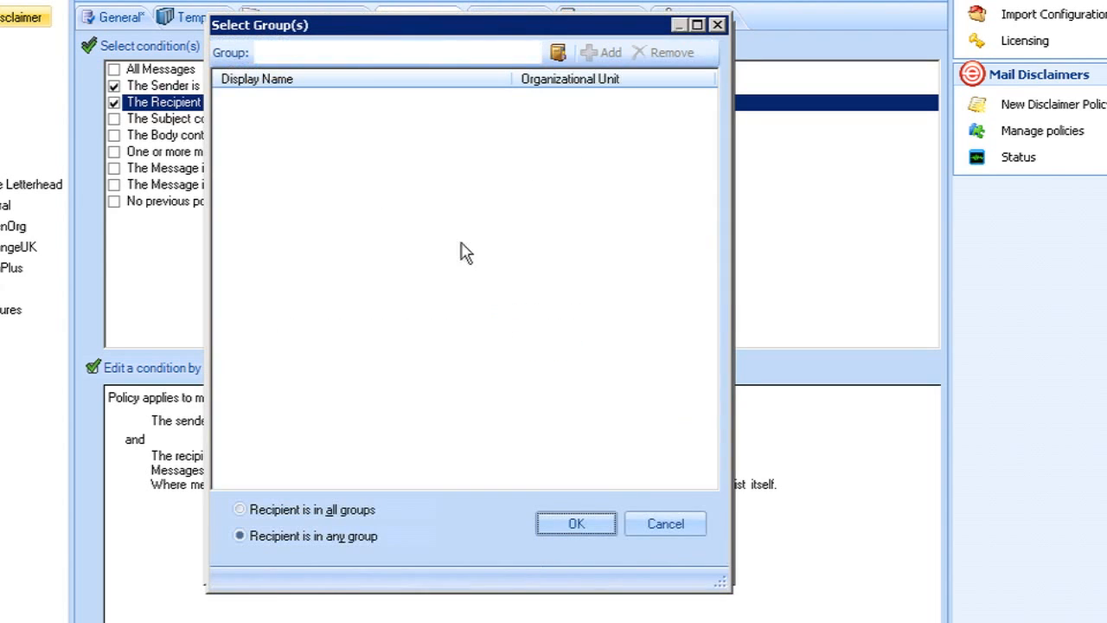
Select the Sales Active Directory group for the sender condition.
left_click(331, 50)
type("Sales")
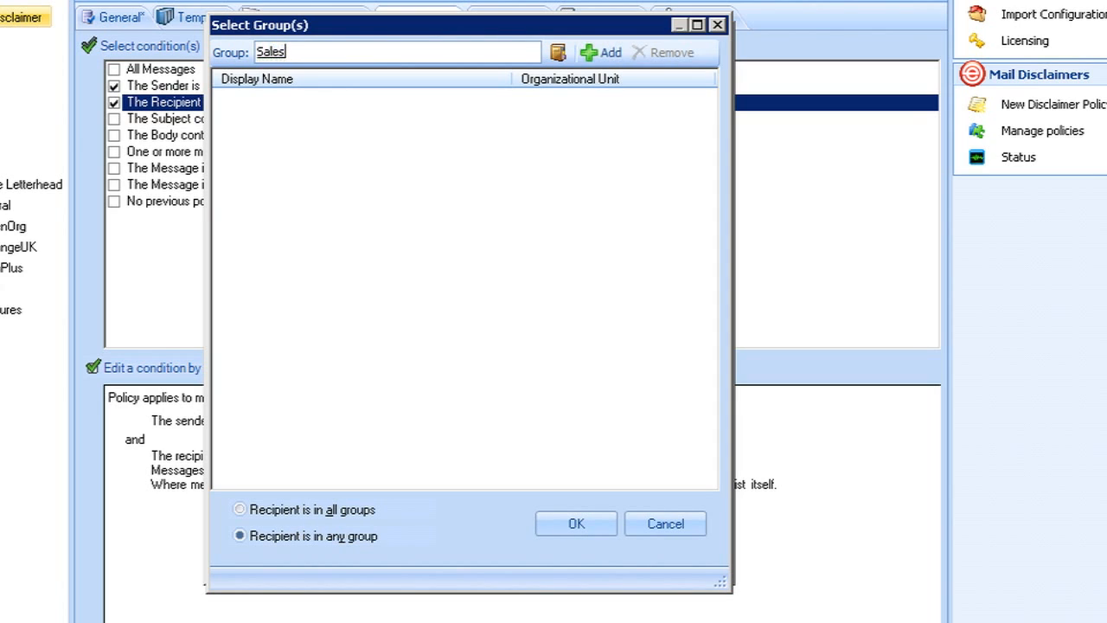
key("Return")
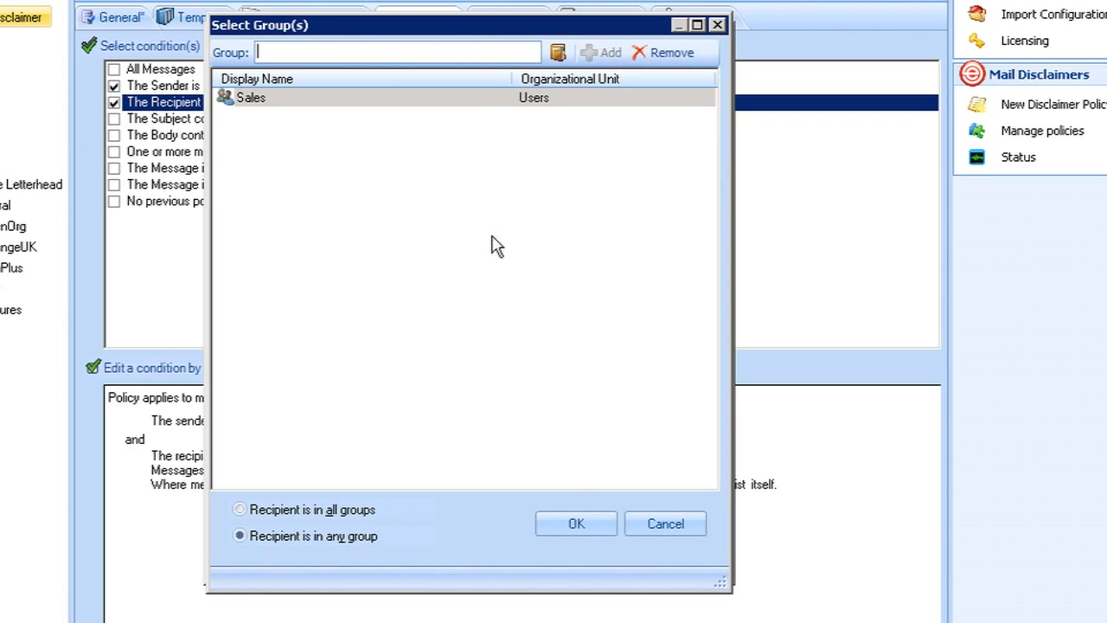
left_click(576, 523)
Replace the Administrator recipient condition with recipients outside the organization.
left_click(550, 458)
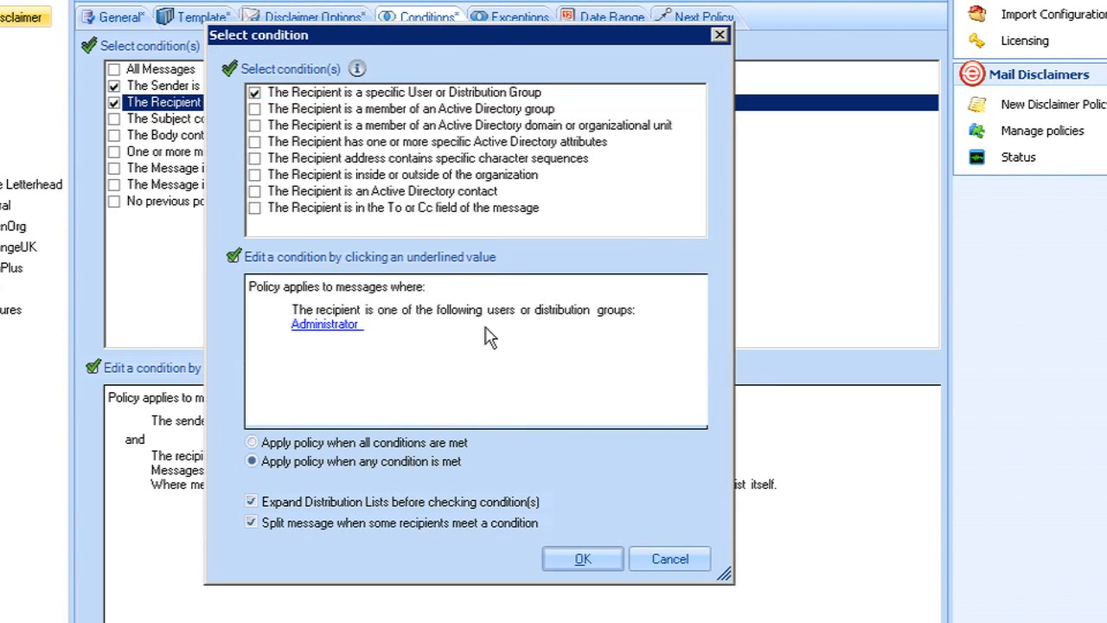
left_click(257, 93)
left_click(256, 92)
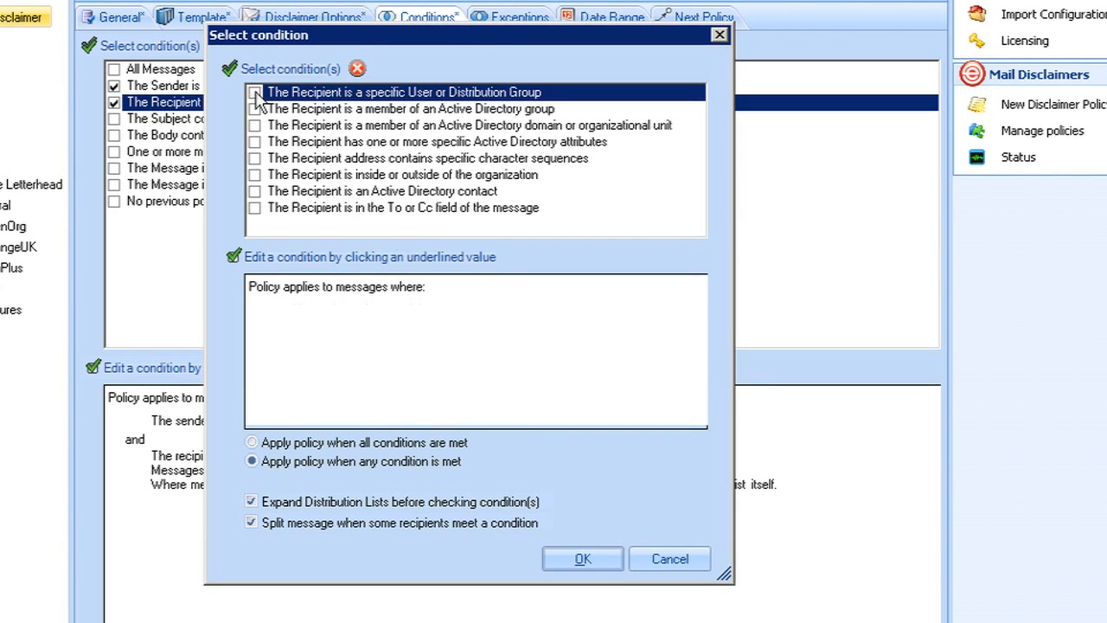
left_click(258, 177)
left_click(255, 175)
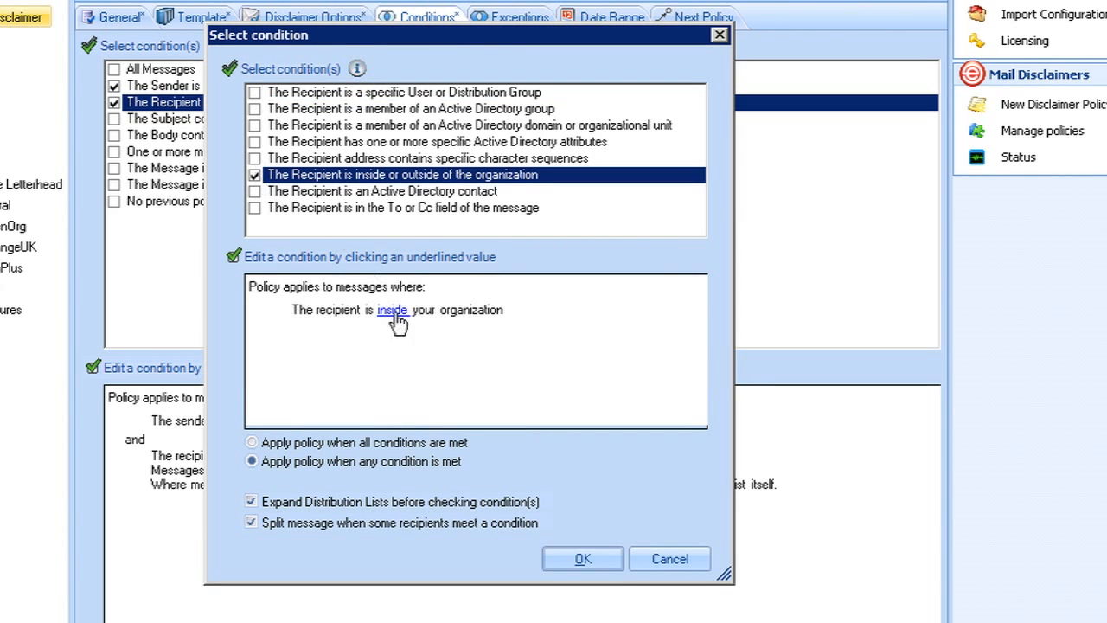
left_click(392, 310)
left_click(635, 298)
left_click(471, 331)
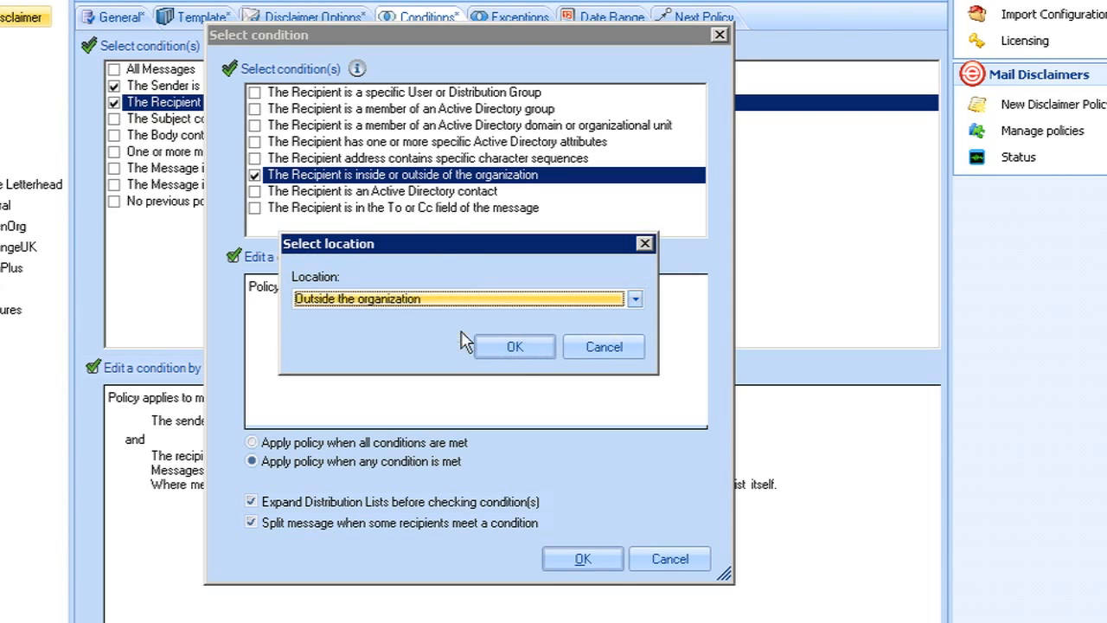
left_click(515, 347)
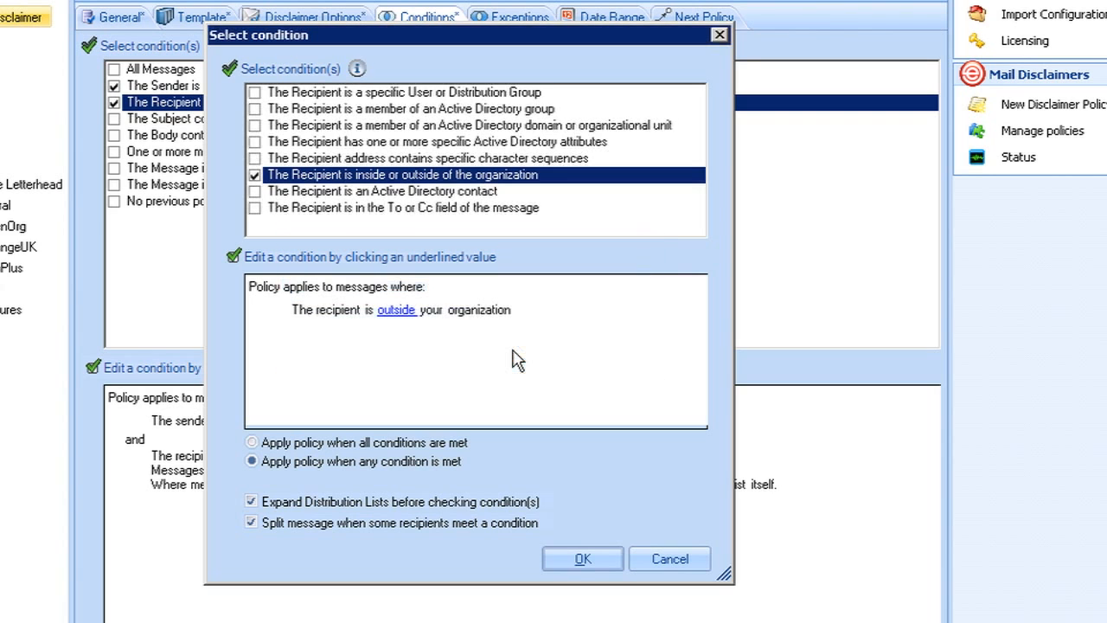
left_click(585, 559)
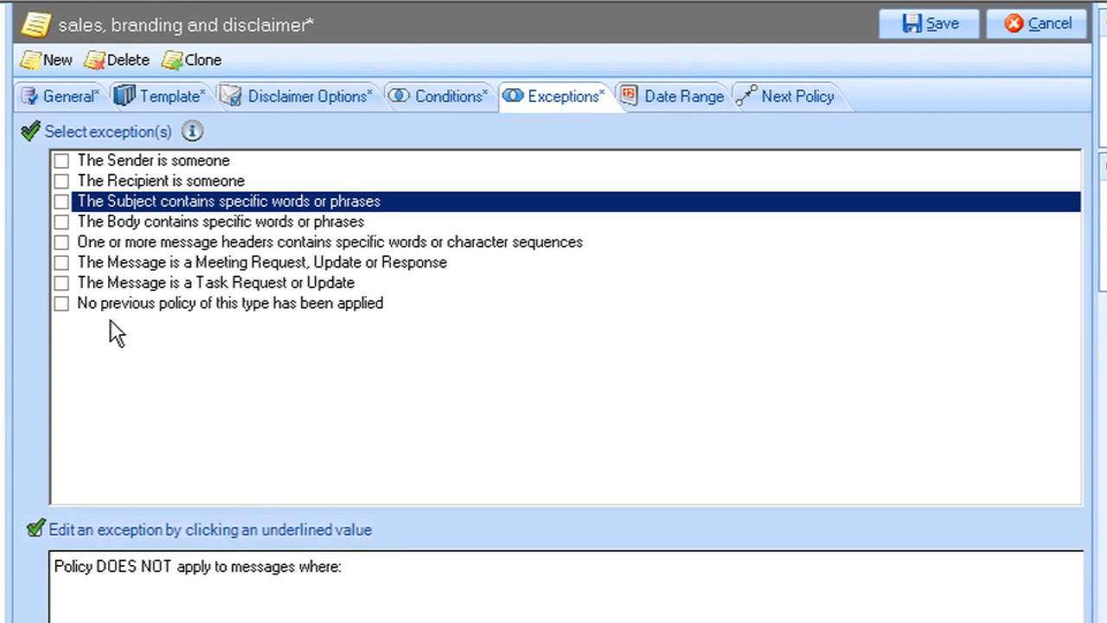
Add an exception so messages with 'monthly newsletter' in the subject are skipped.
left_click(61, 202)
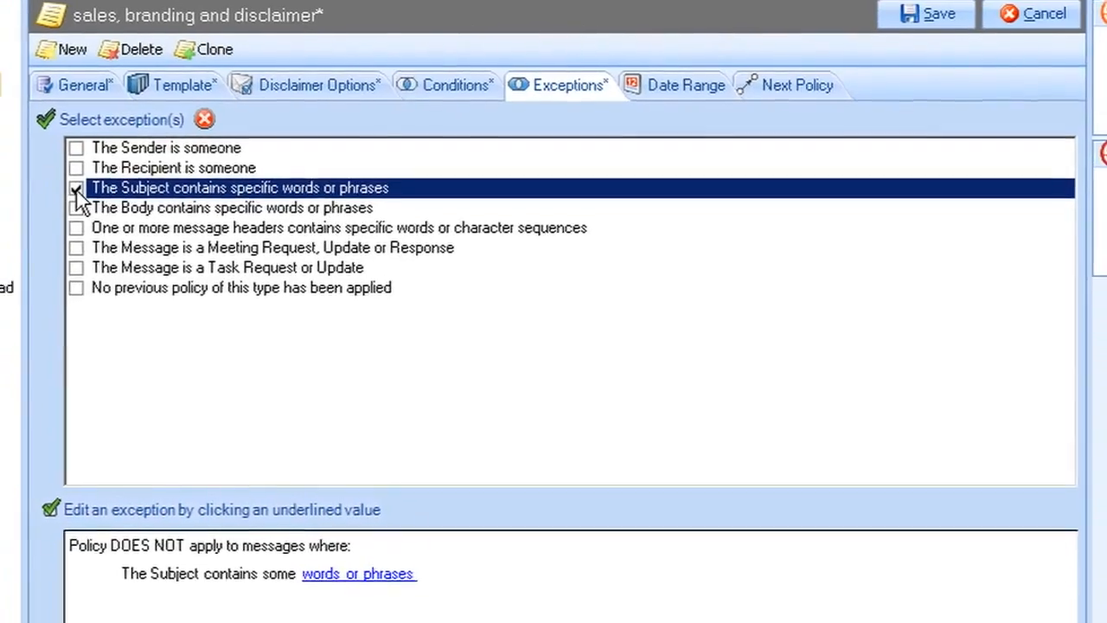
left_click(365, 544)
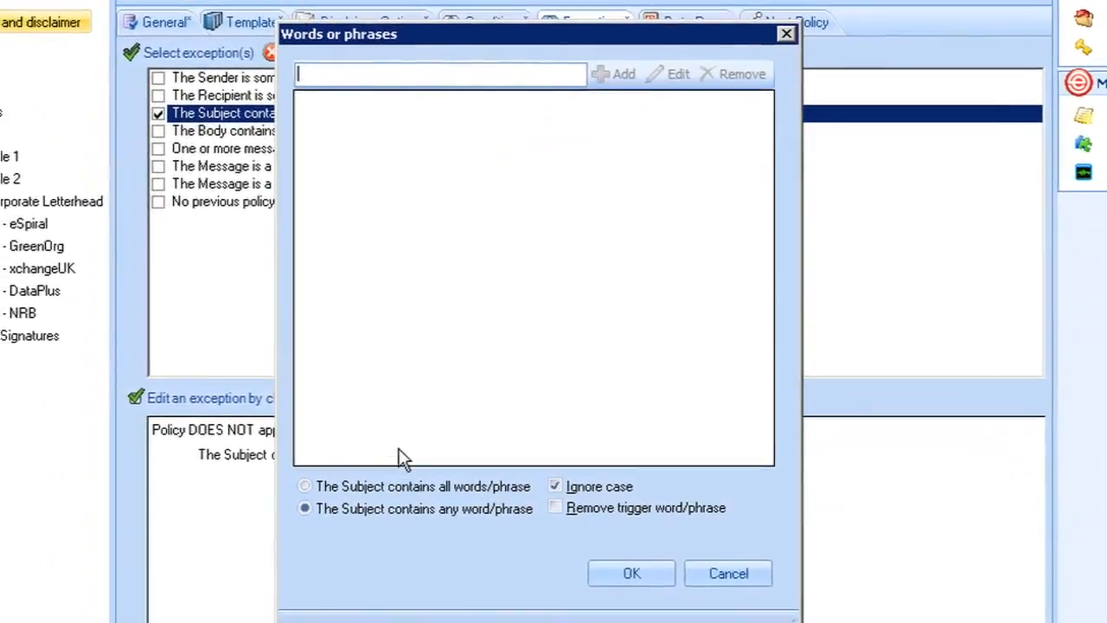
type("monthly newsletter")
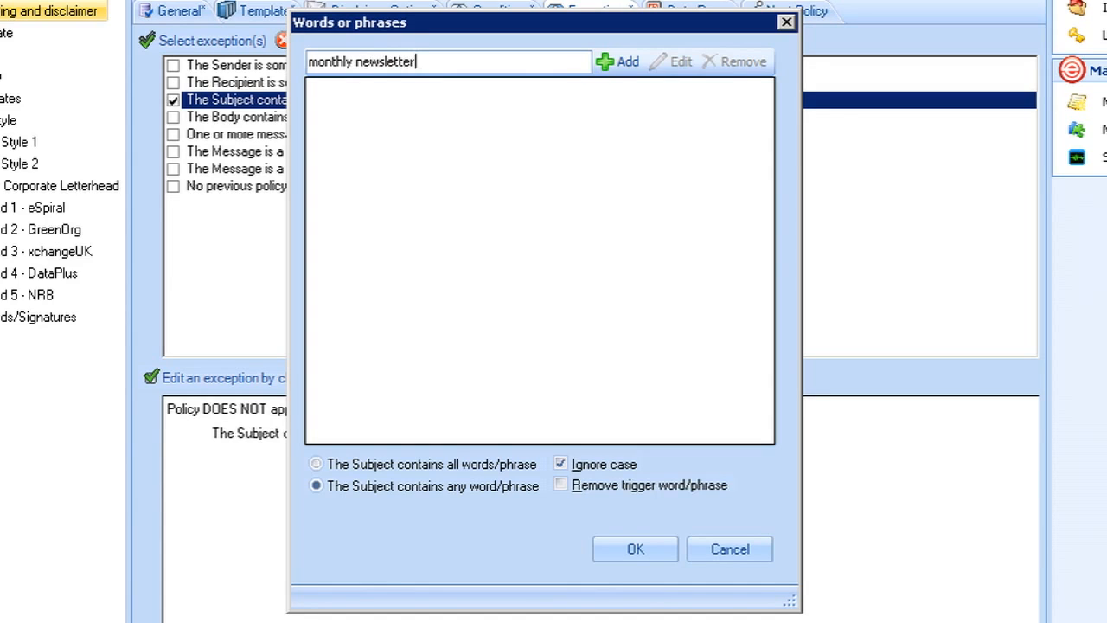
left_click(643, 551)
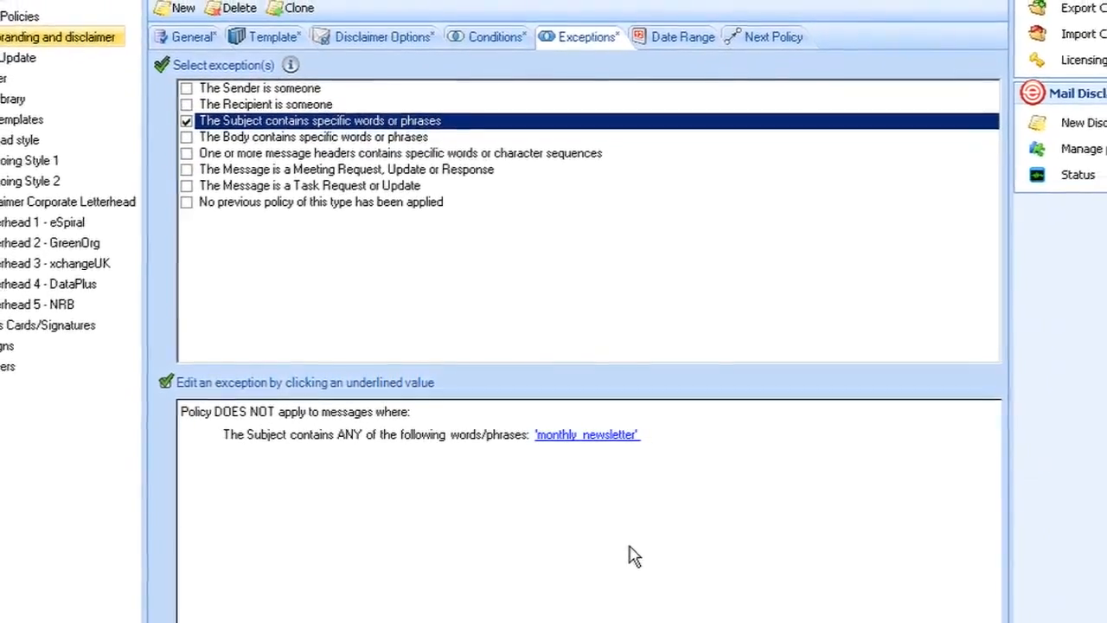
Switch Date Range to an advanced schedule and add one named 'working week'.
left_click(677, 40)
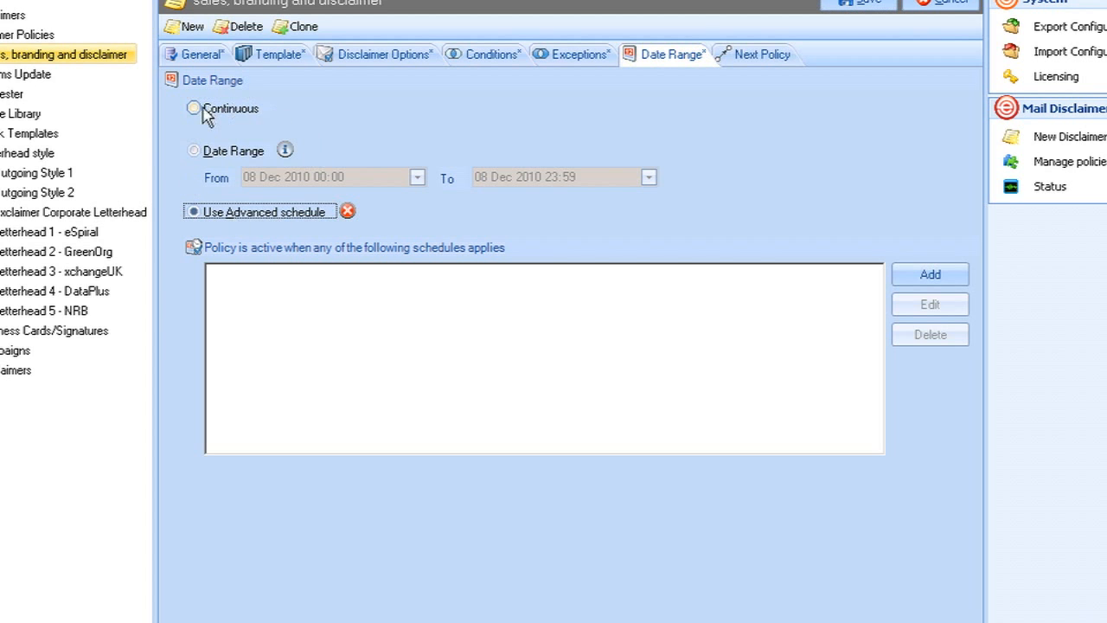
left_click(193, 109)
left_click(194, 212)
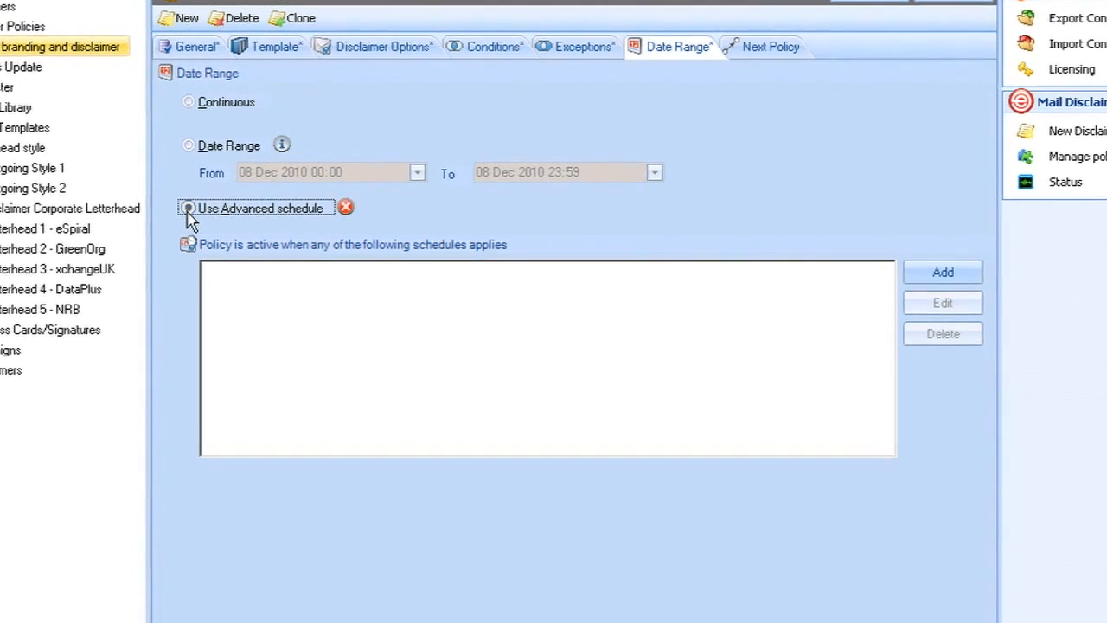
left_click(943, 275)
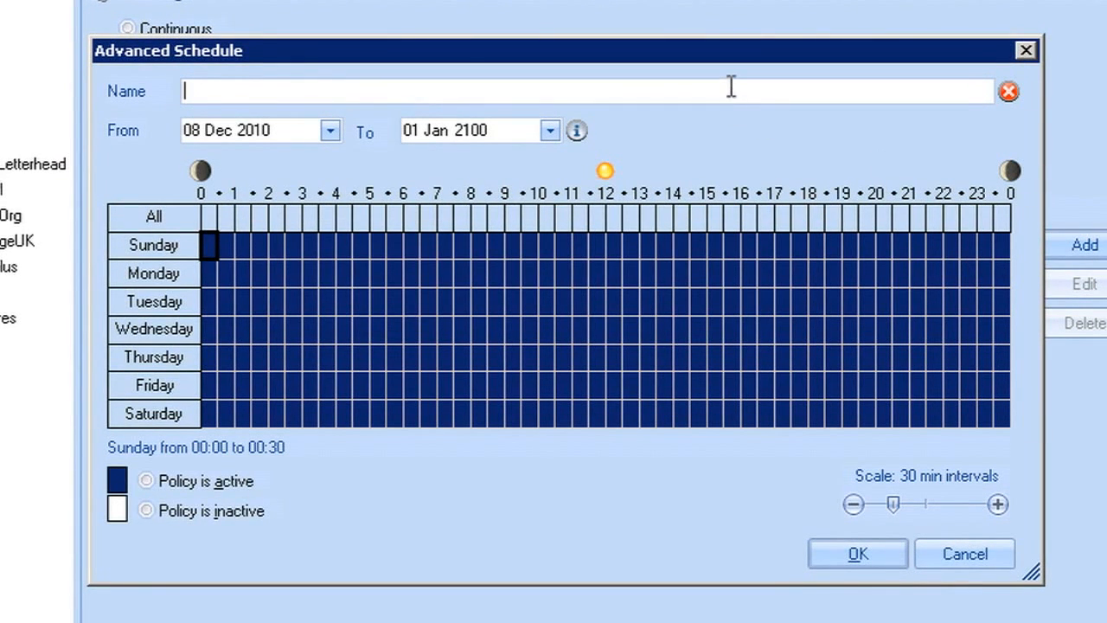
type("working week")
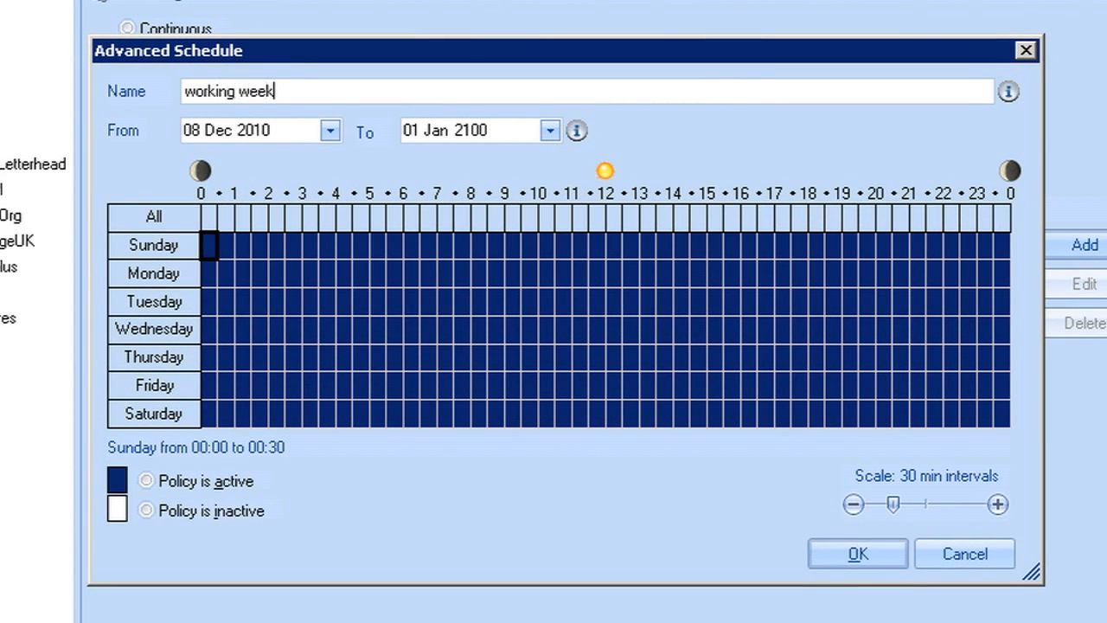
Mark weekends and weekday hours before 08:00 and after 18:00 inactive, then save.
left_click_drag(206, 246, 970, 247)
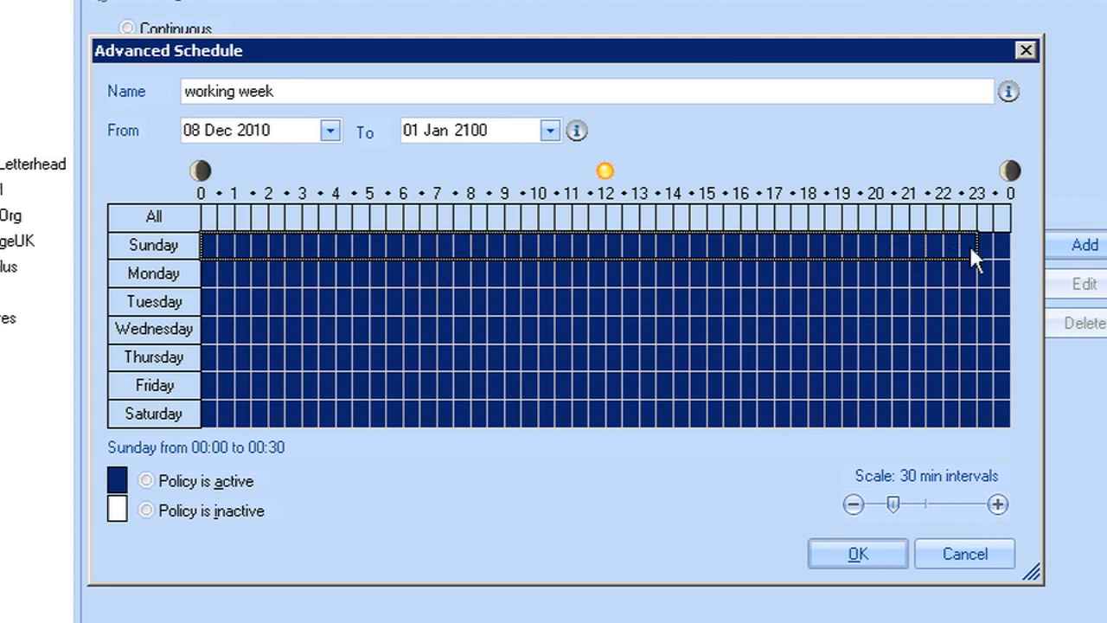
left_click(145, 511)
left_click_drag(217, 413, 994, 414)
left_click(145, 510)
left_click_drag(209, 264, 463, 385)
left_click(145, 510)
left_click_drag(814, 273, 1007, 397)
left_click(212, 511)
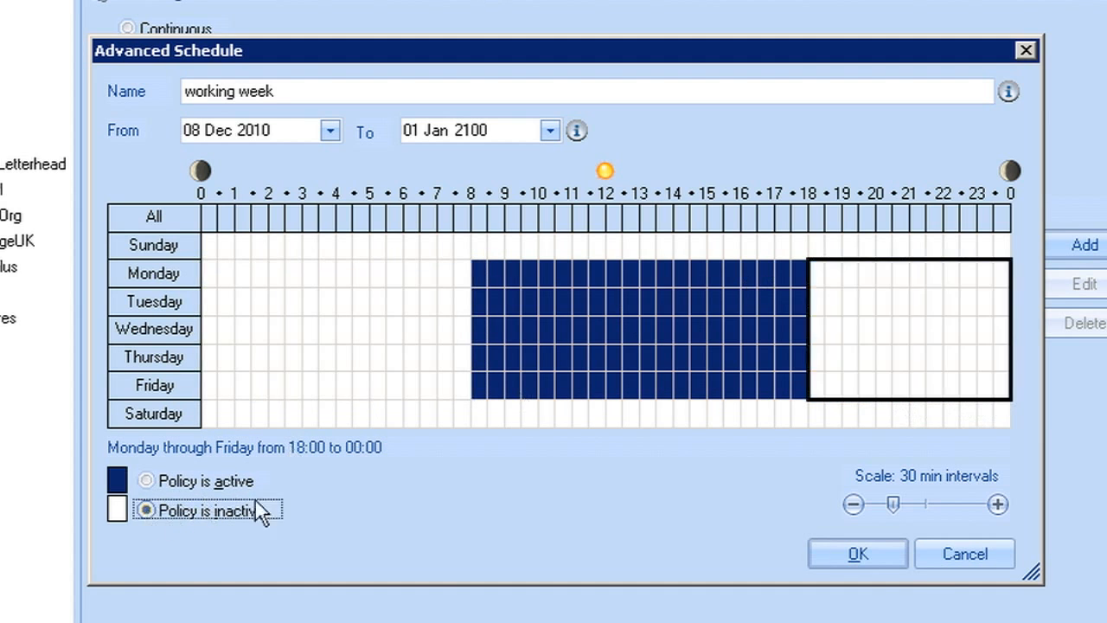
left_click(874, 555)
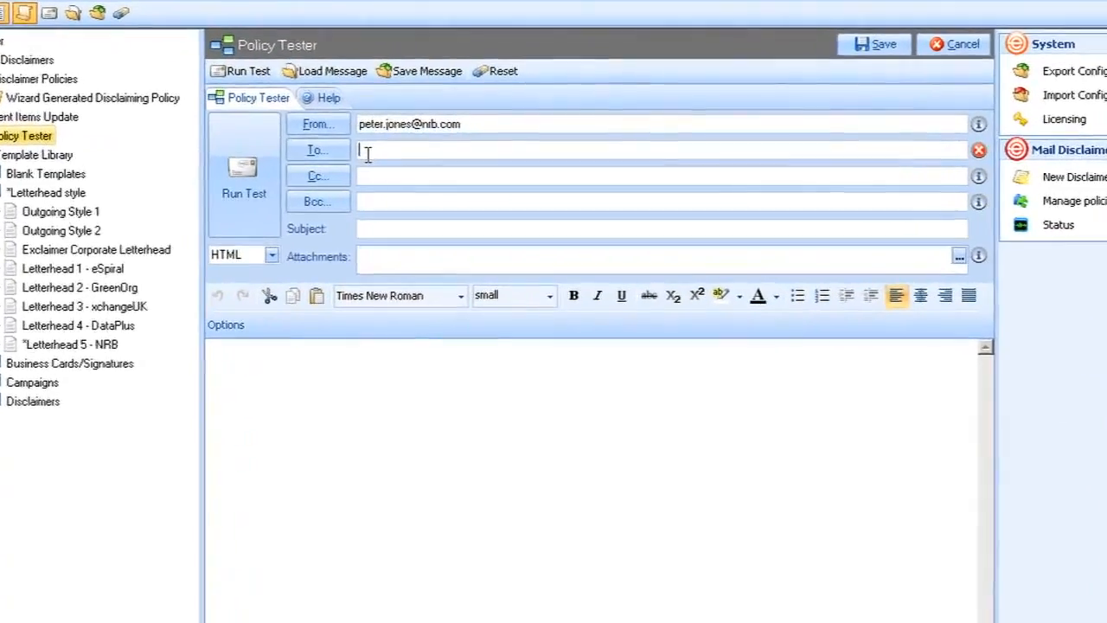
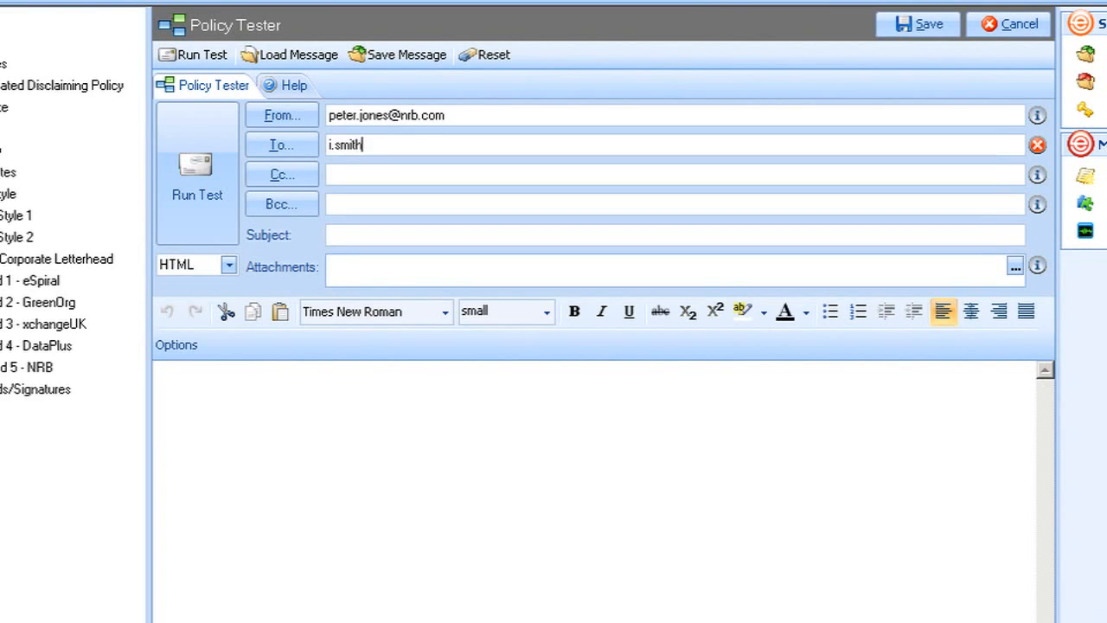
Run a Policy Tester check on a 'test email' message to the external recipient's address and preview the delivered result.
left_click(375, 234)
type("test ema")
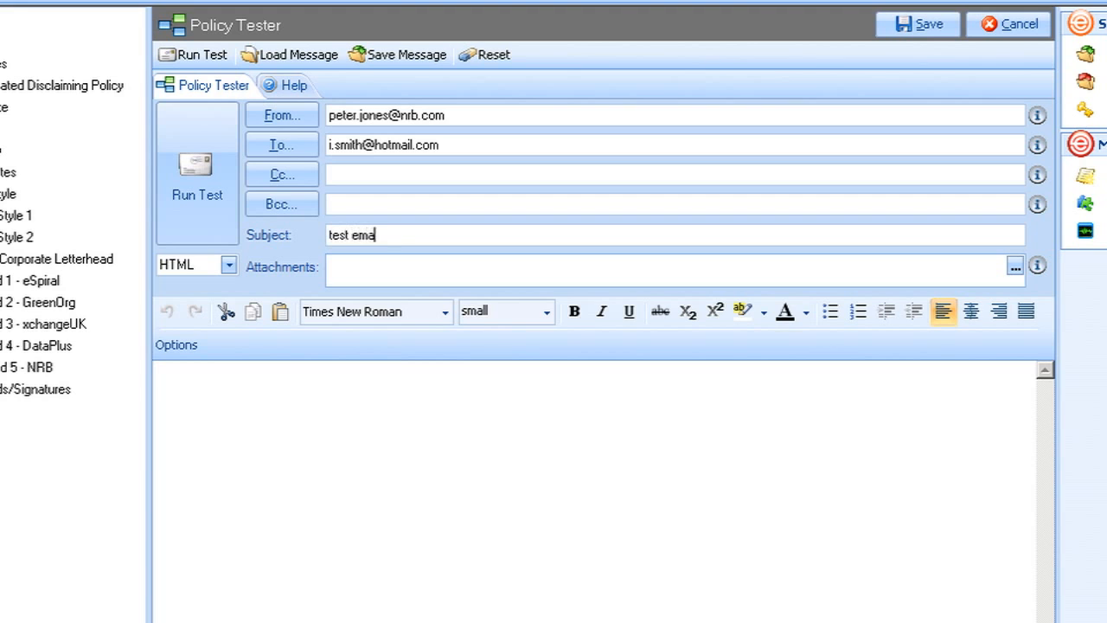
type("il")
left_click(363, 395)
left_click(165, 195)
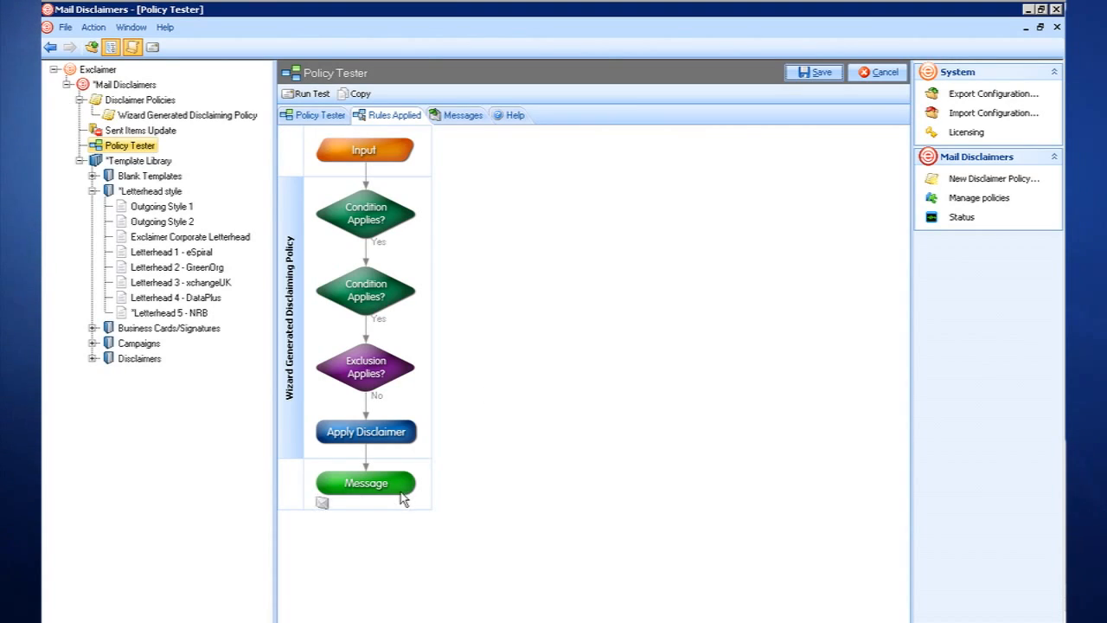
left_click(324, 503)
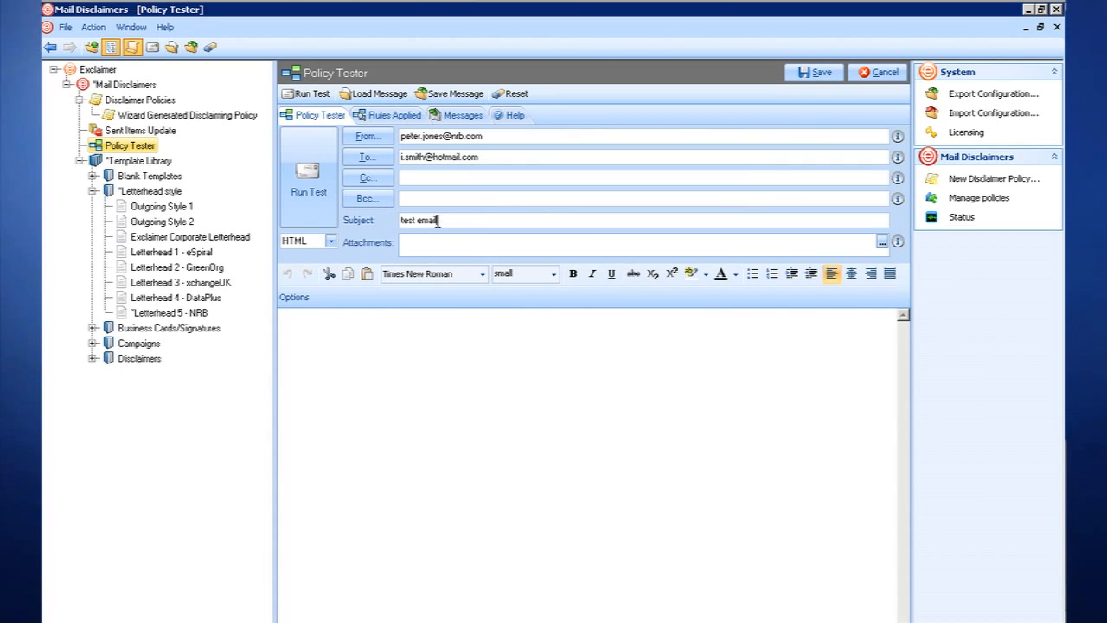
Change the test subject to 'monthly newsletter' and rerun the policy test.
left_click_drag(438, 221, 398, 221)
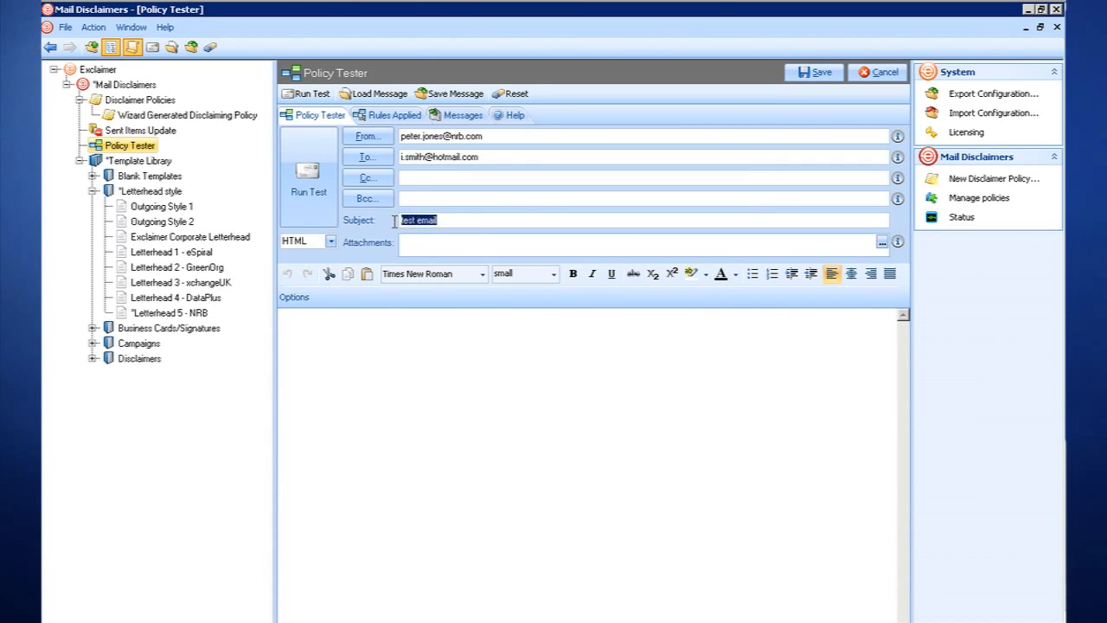
type("monthly newsletter")
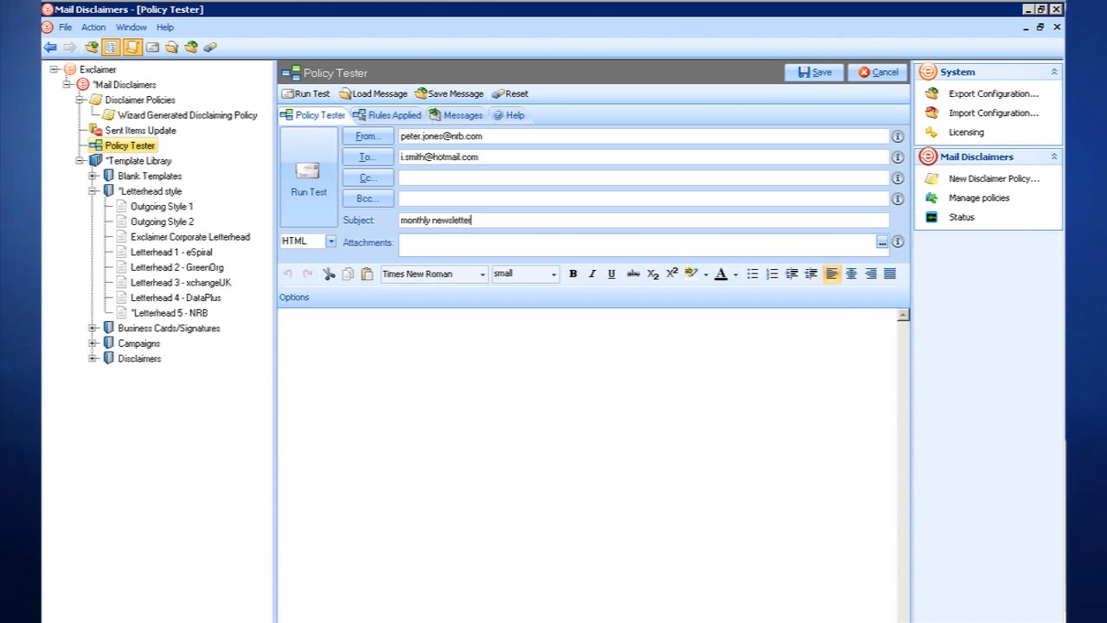
left_click(321, 194)
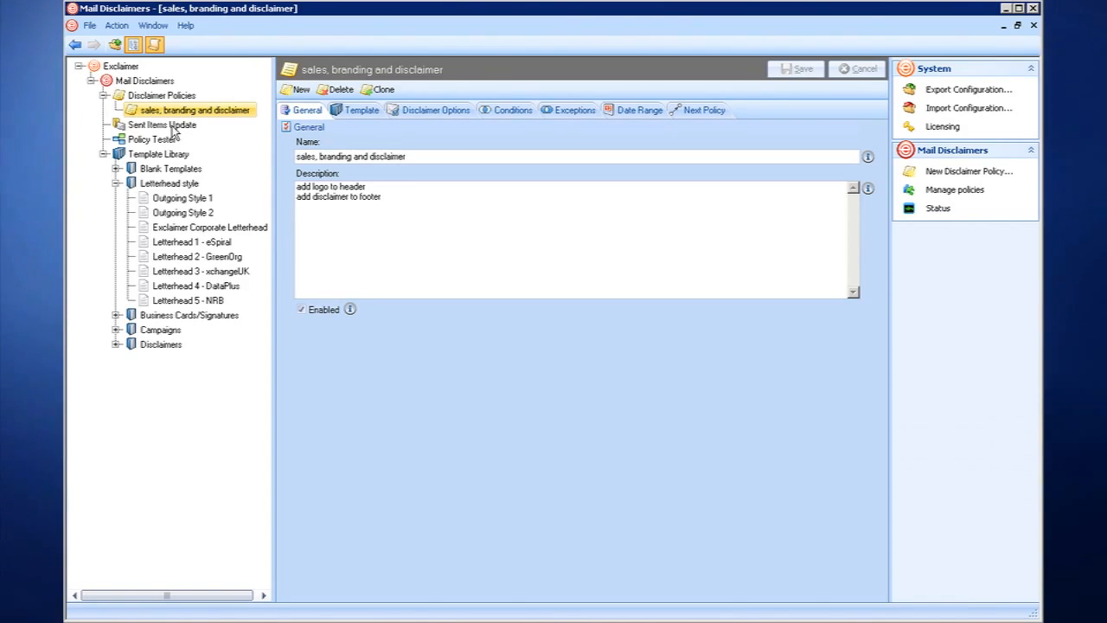
Select Sent Items Update in the policy's navigation tree to show its settings.
left_click(172, 126)
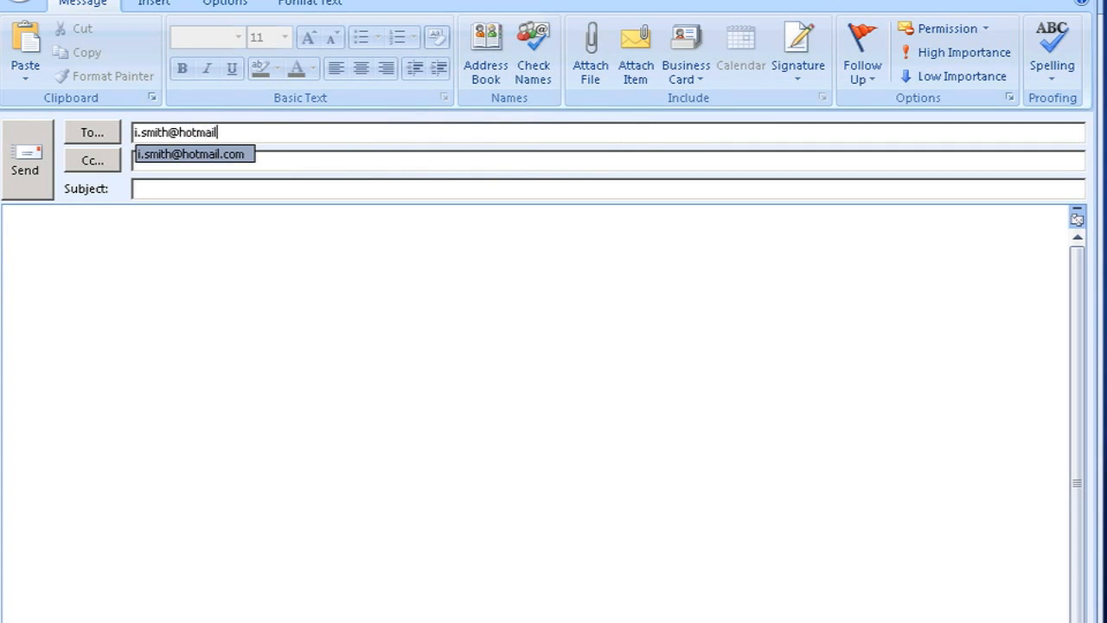
Send an Outlook message titled 'test email' to the suggested external address, then view it in Sent Items.
type("m")
key("Return")
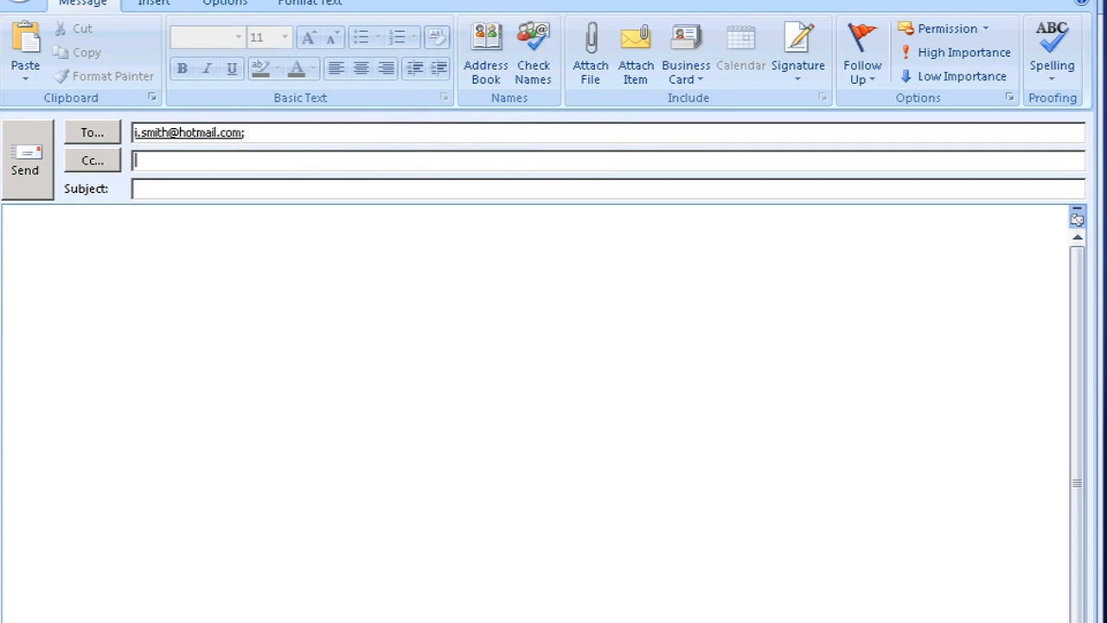
type("test em")
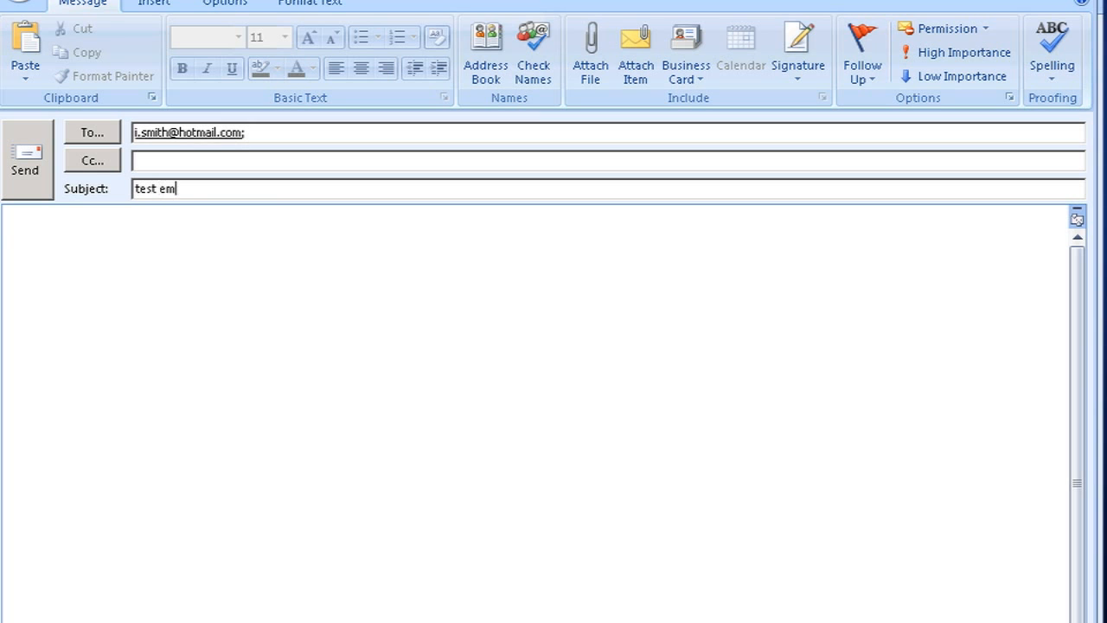
type("ail")
left_click(195, 294)
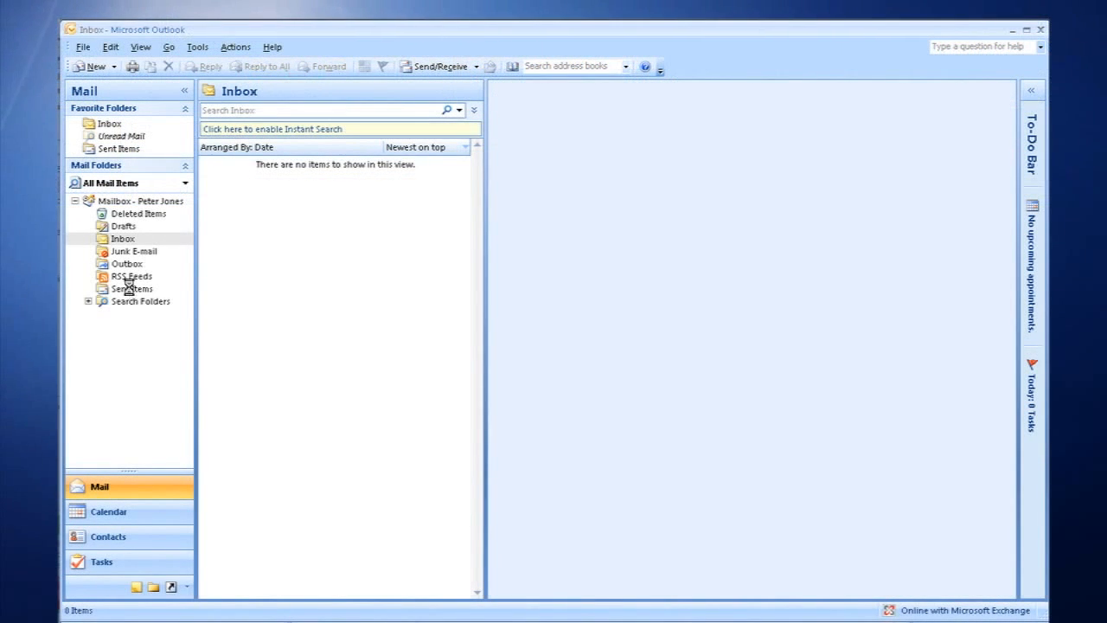
left_click(131, 290)
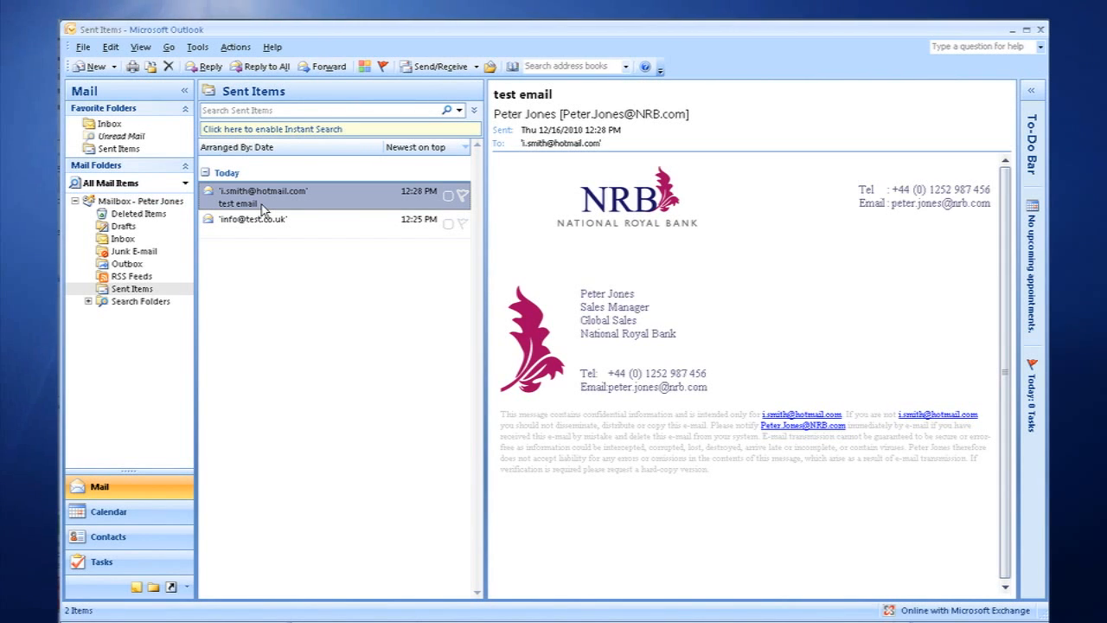